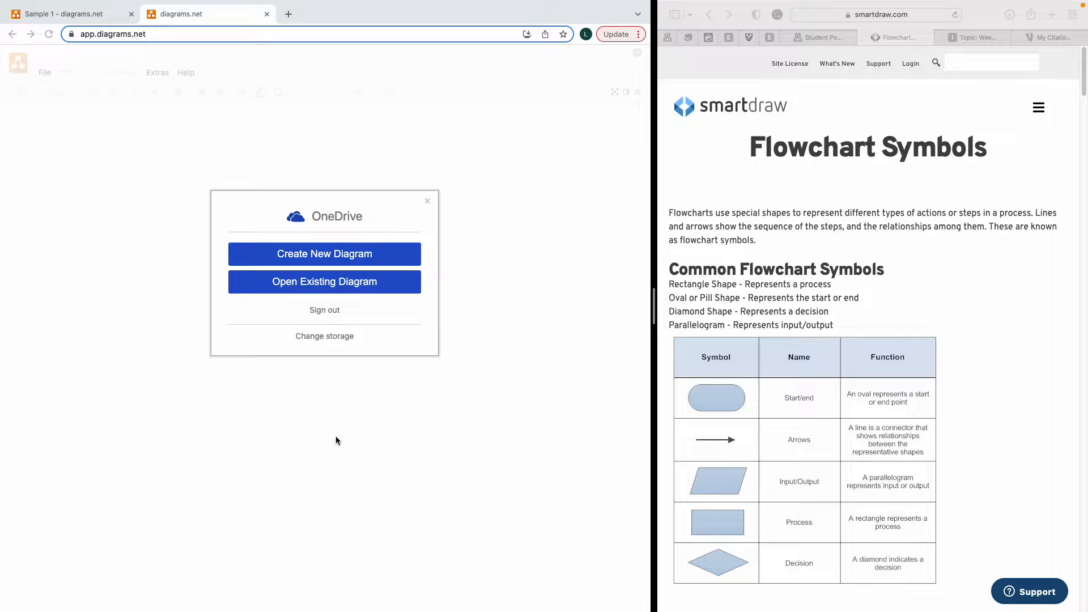
Step: Defer the storage choice and create a new blank diagram named Untitled Diagram.drawio in XML File (.drawio) format
{"action": "left_click", "coordinate": [335, 339]}
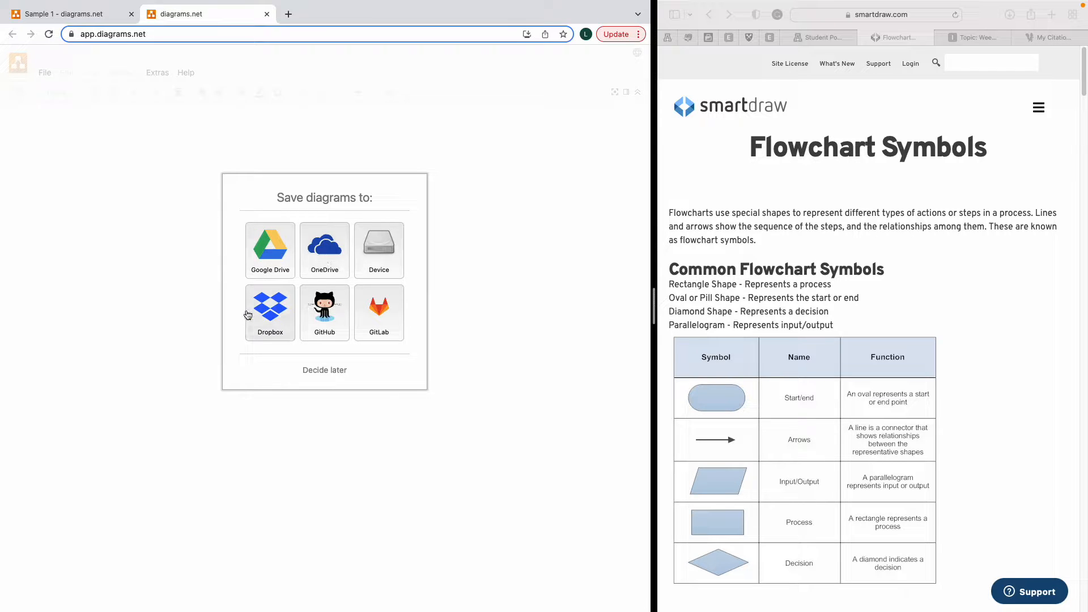
{"action": "left_click", "coordinate": [312, 372]}
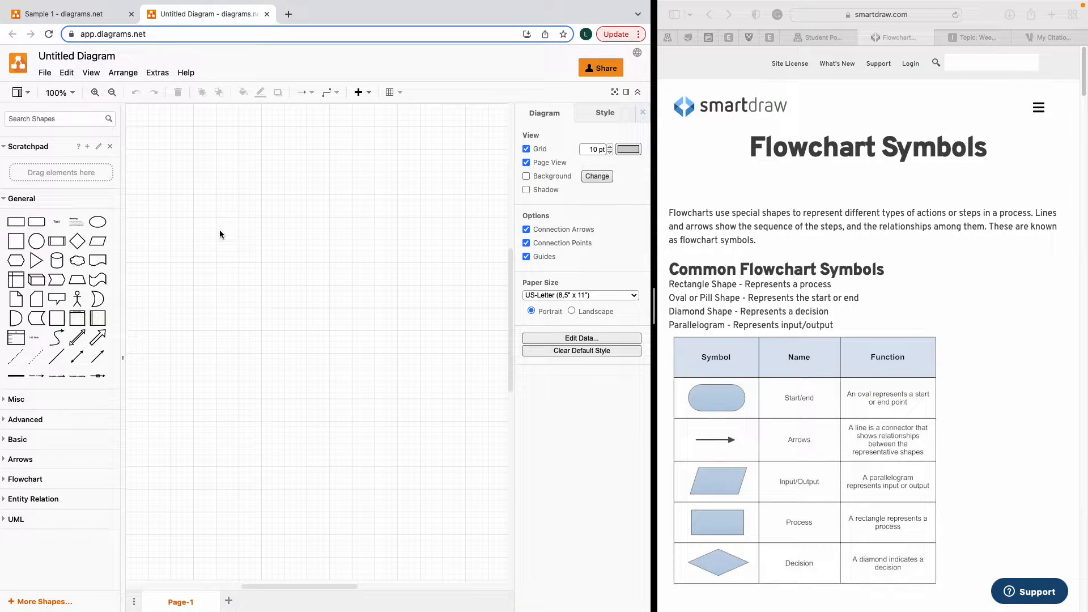
{"action": "left_click", "coordinate": [45, 75]}
{"action": "left_click", "coordinate": [53, 87]}
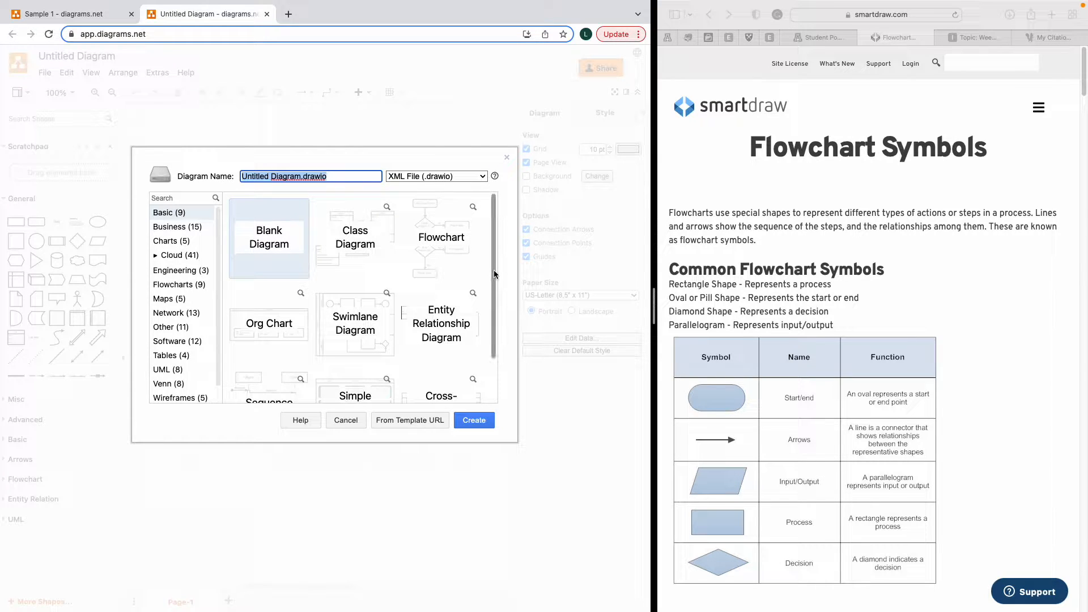
{"action": "mouse_move", "coordinate": [494, 270]}
{"action": "left_mouse_down"}
{"action": "mouse_move", "coordinate": [496, 309]}
{"action": "mouse_move", "coordinate": [496, 253]}
{"action": "left_mouse_up"}
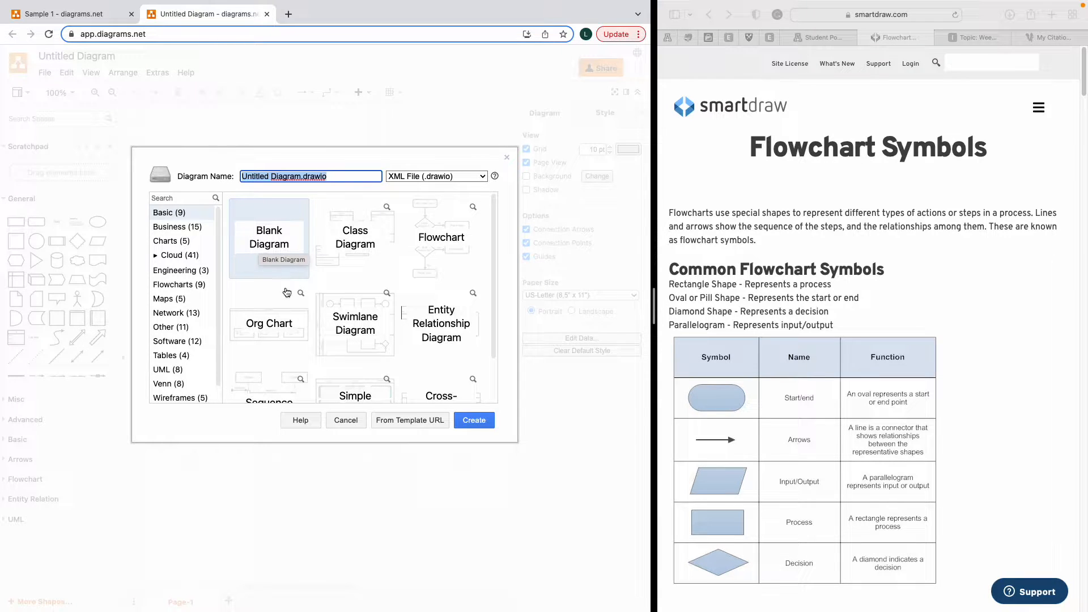
{"action": "left_click", "coordinate": [481, 426]}
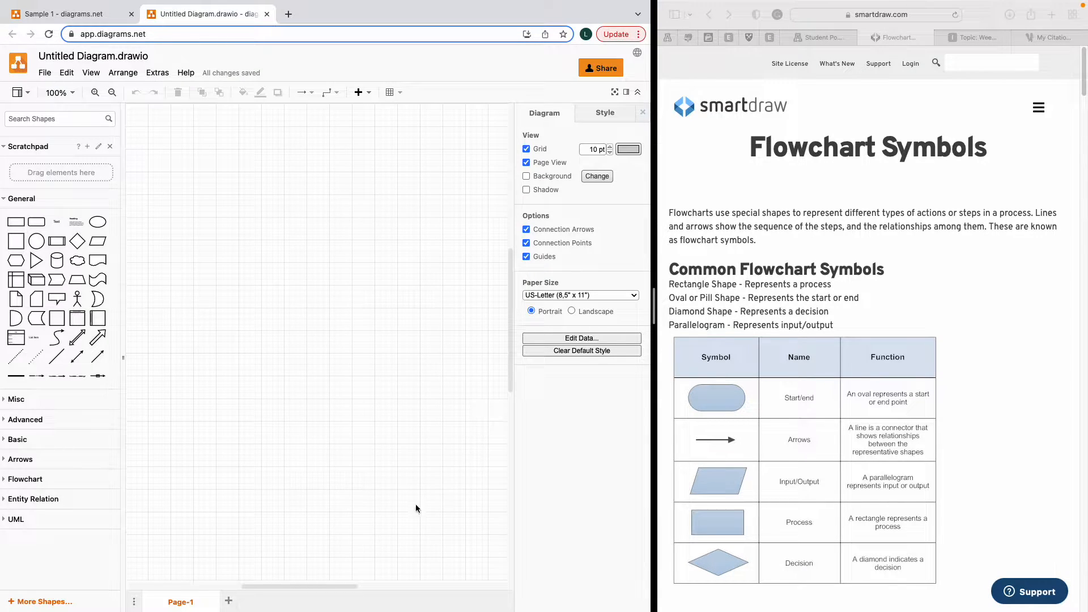
Step: Expand the Misc and Flowchart shape libraries and look through the shapes available for the diagram
{"action": "left_click_drag", "start_coordinate": [281, 587], "coordinate": [315, 586]}
{"action": "left_click_drag", "start_coordinate": [378, 587], "coordinate": [347, 588]}
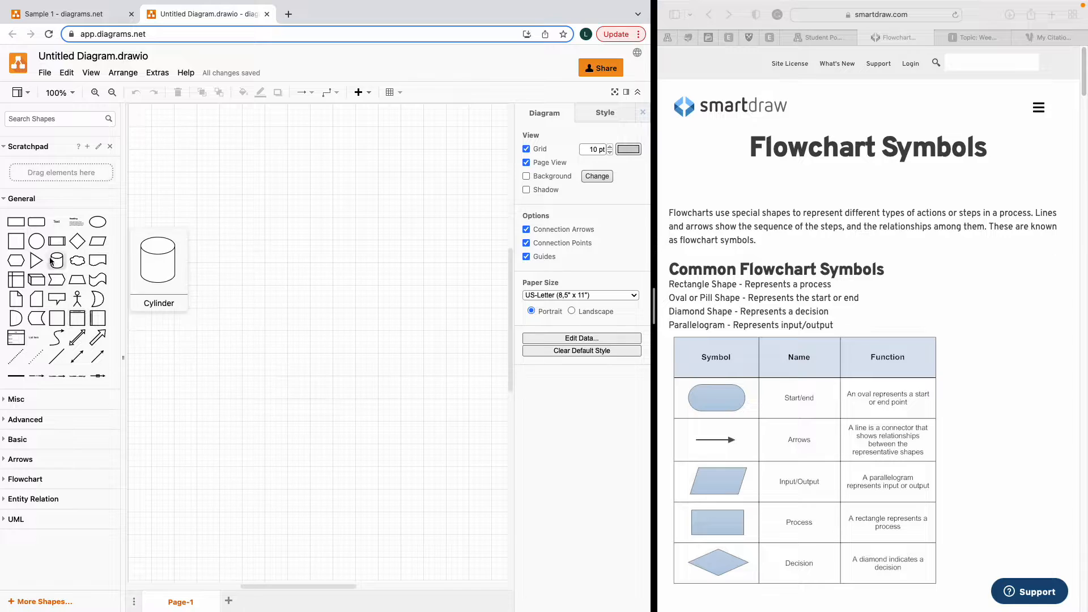
{"action": "mouse_move", "coordinate": [31, 238]}
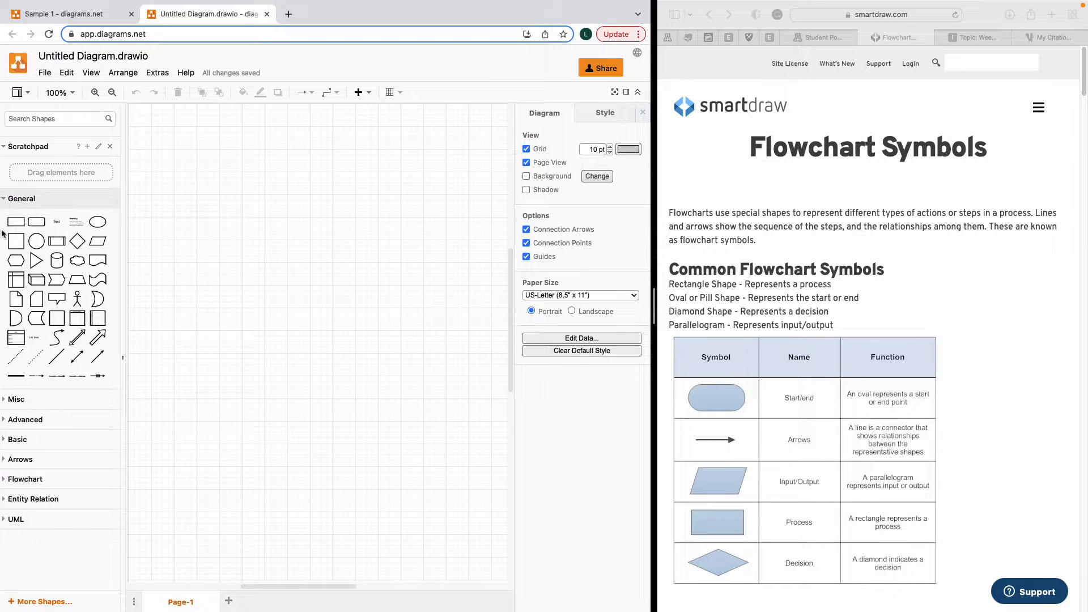
{"action": "left_click", "coordinate": [11, 399]}
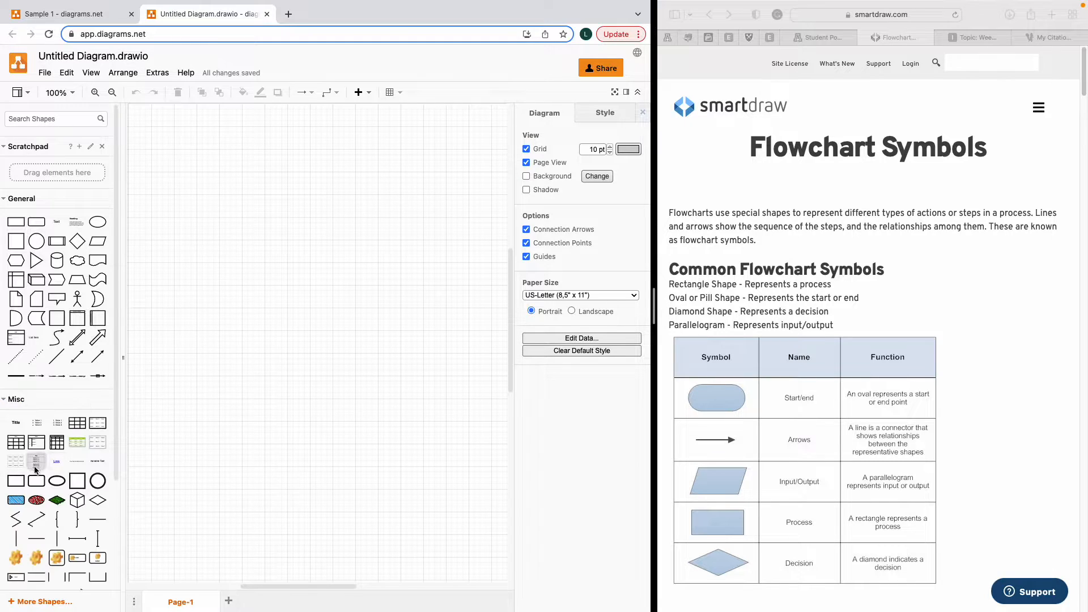
{"action": "scroll", "coordinate": [37, 470], "scroll_direction": "down", "scroll_amount": 3}
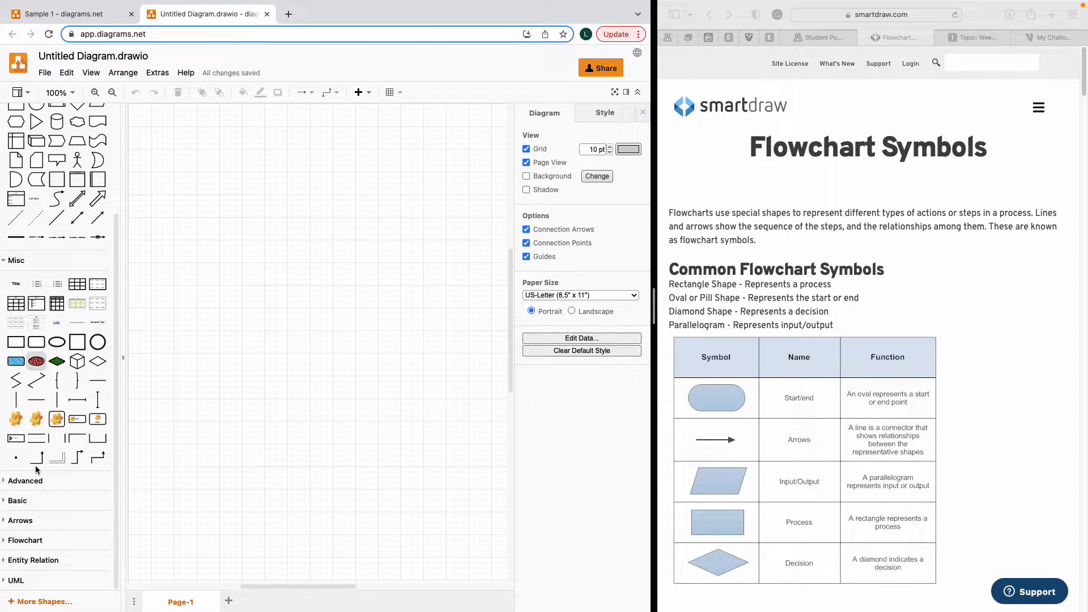
{"action": "left_click", "coordinate": [5, 542]}
{"action": "scroll", "coordinate": [89, 493], "scroll_direction": "down", "scroll_amount": 3}
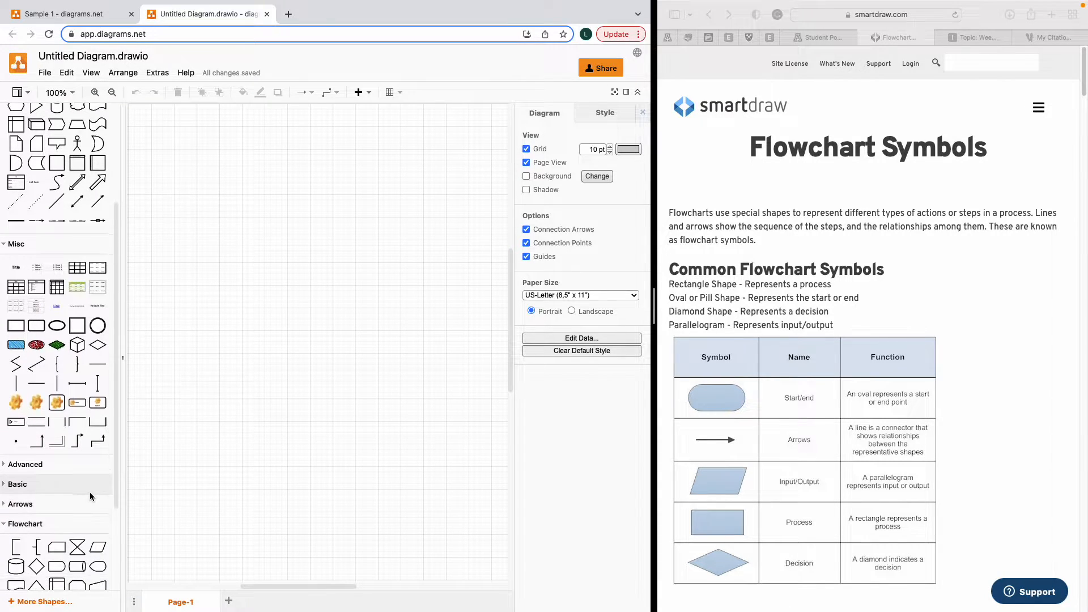
{"action": "scroll", "coordinate": [90, 492], "scroll_direction": "down", "scroll_amount": 2}
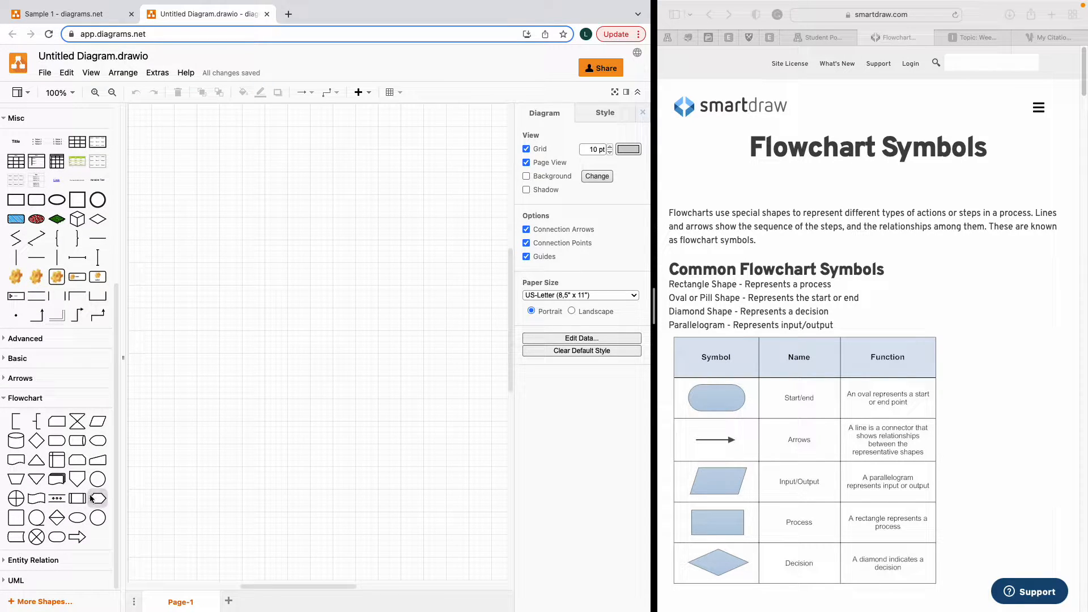
{"action": "scroll", "coordinate": [57, 248], "scroll_direction": "up", "scroll_amount": 1}
{"action": "scroll", "coordinate": [56, 248], "scroll_direction": "up", "scroll_amount": 9}
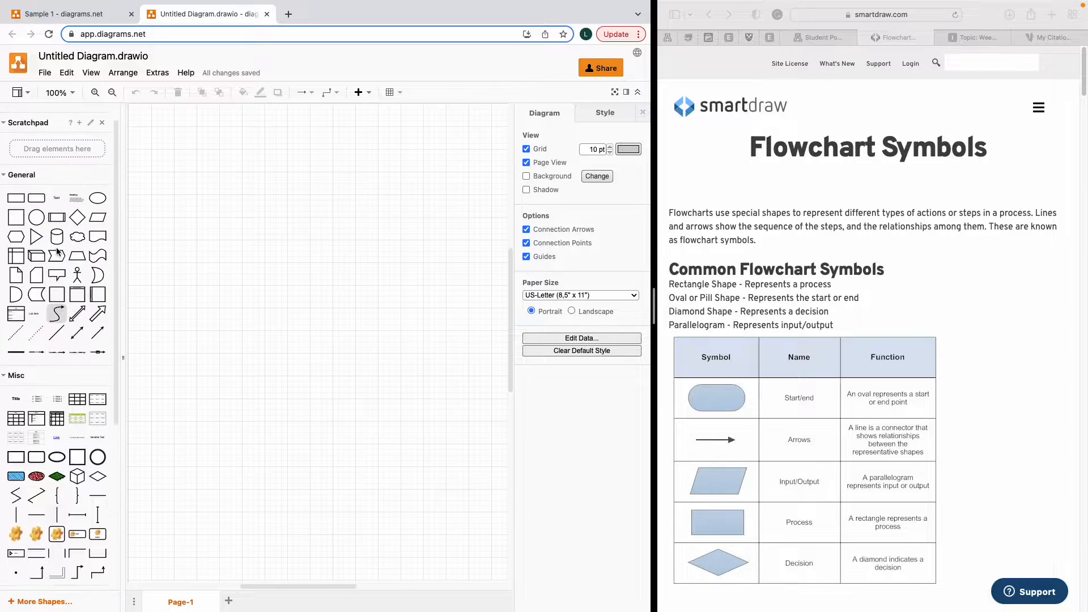
Step: Search the shapes for "start", place a Start / End shape on the canvas and label it "Start"
{"action": "left_click", "coordinate": [40, 119]}
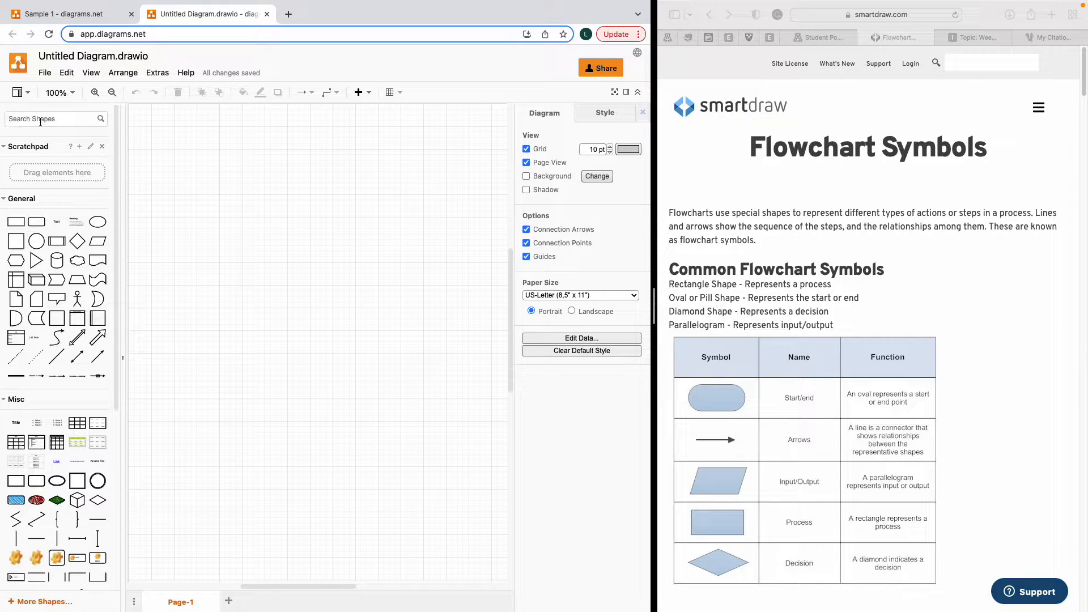
{"action": "type", "text": "start"}
{"action": "key", "text": "Return"}
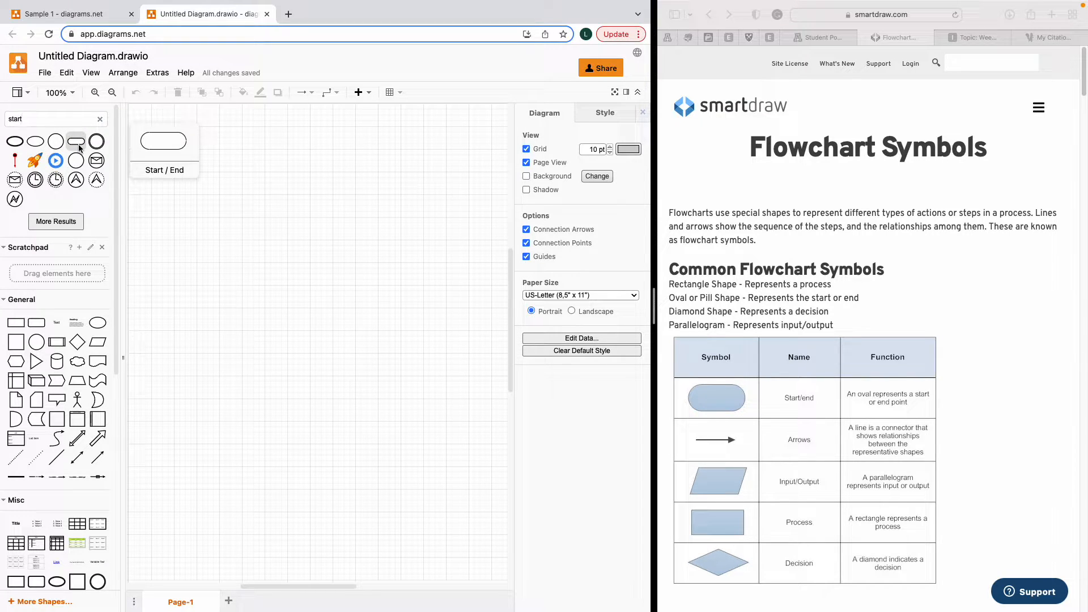
{"action": "left_click_drag", "start_coordinate": [79, 148], "coordinate": [181, 297]}
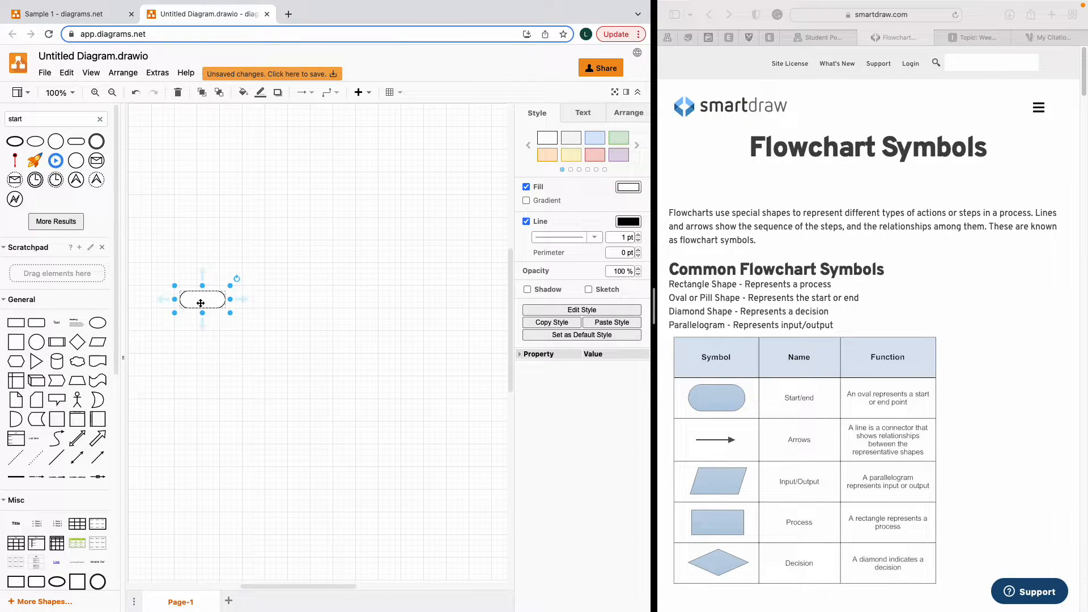
{"action": "type", "text": "Start"}
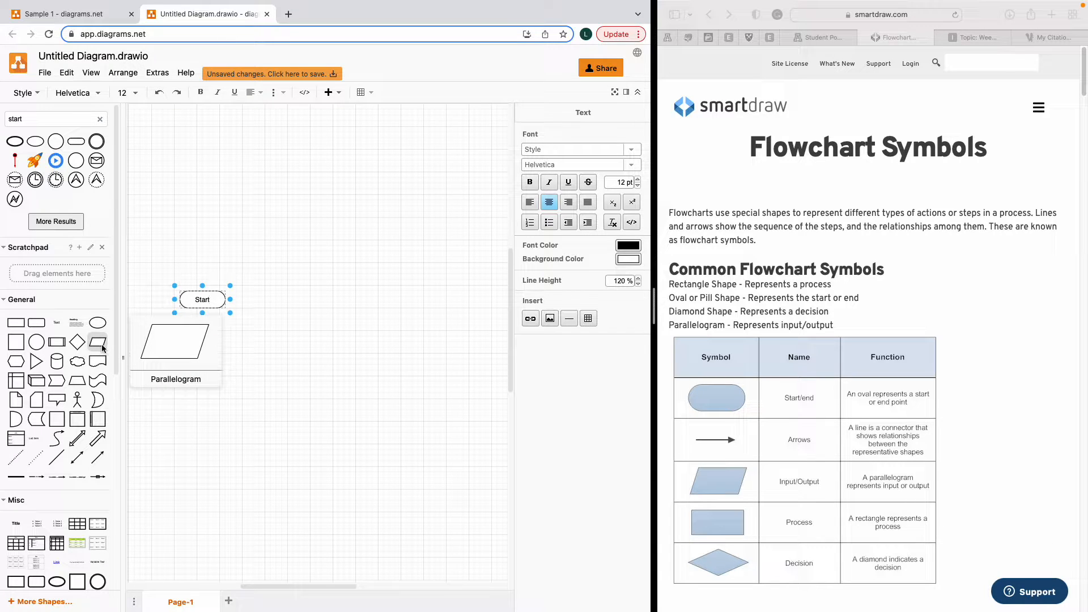
Step: Place a parallelogram to the right of the Start shape and connect Start to it with an arrow
{"action": "mouse_move", "coordinate": [97, 349]}
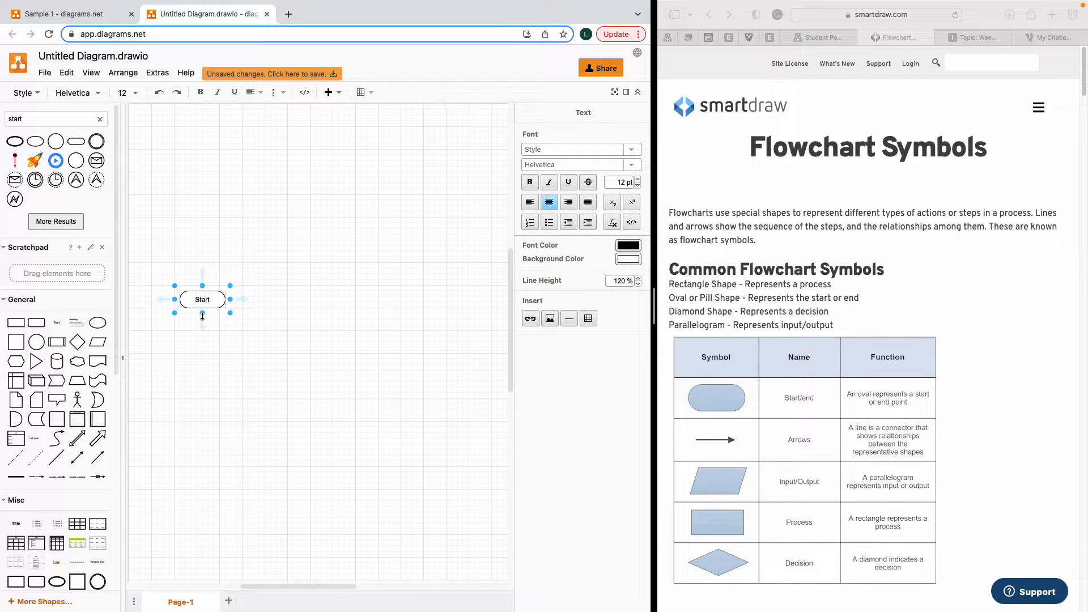
{"action": "mouse_move", "coordinate": [201, 330]}
{"action": "mouse_move", "coordinate": [246, 300]}
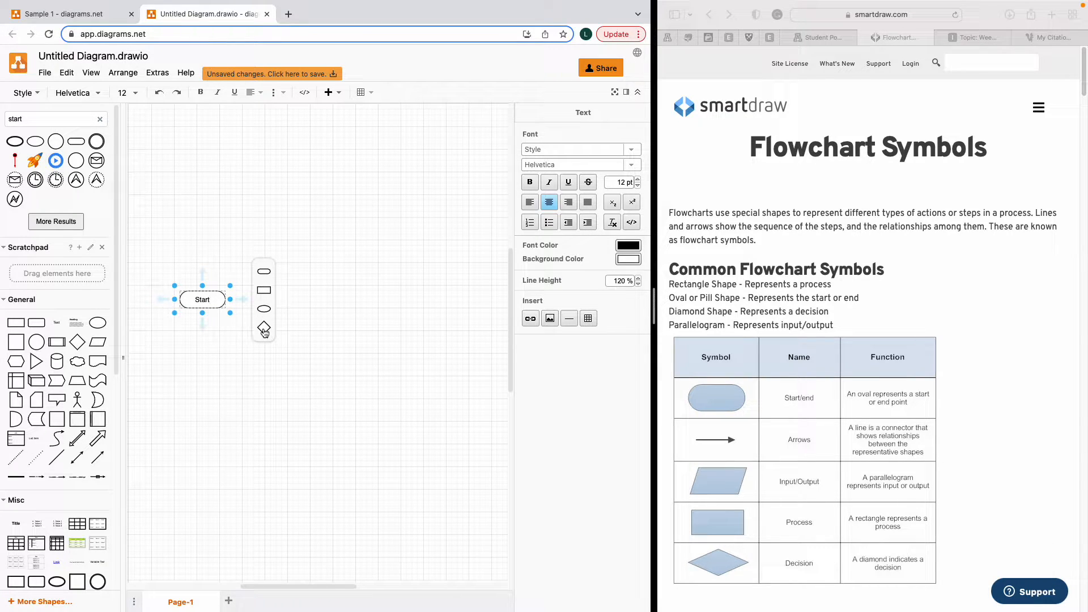
{"action": "left_click_drag", "start_coordinate": [97, 342], "coordinate": [264, 283]}
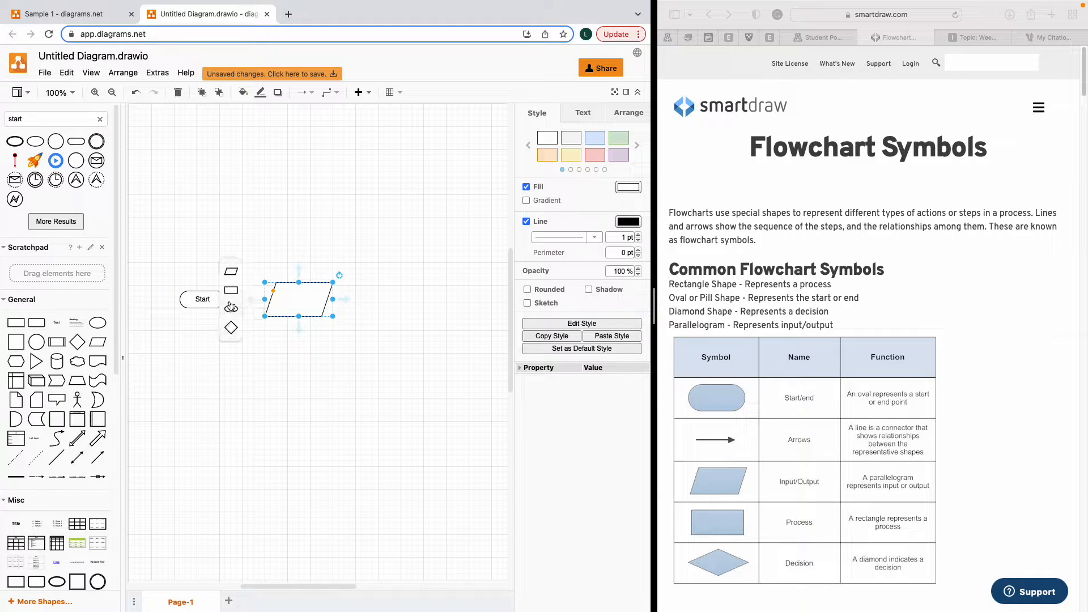
{"action": "mouse_move", "coordinate": [265, 300]}
{"action": "left_click_drag", "start_coordinate": [223, 301], "coordinate": [270, 299]}
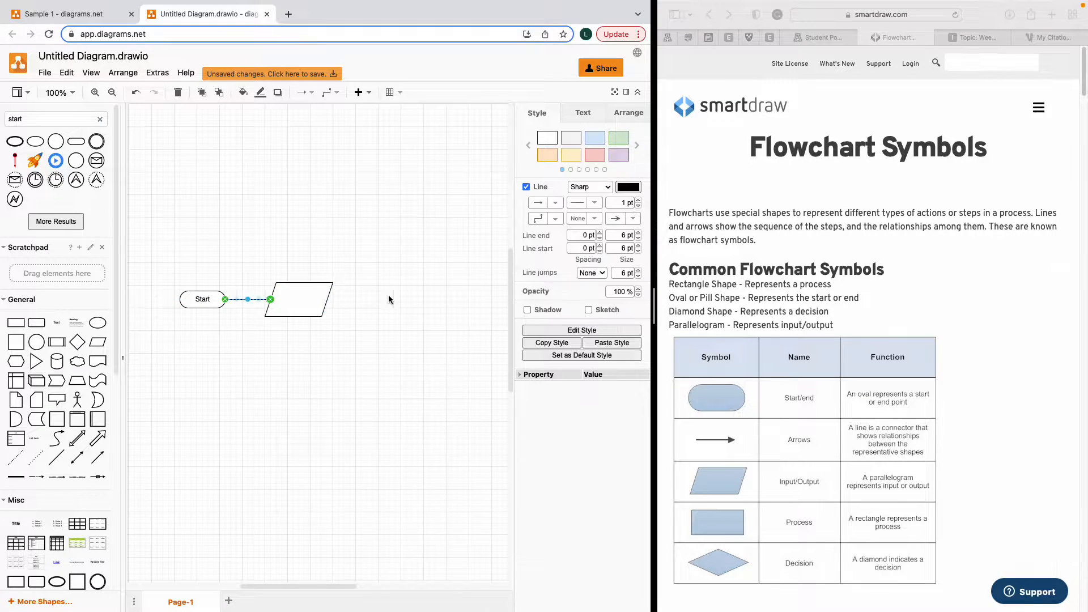
Step: Label the parallelogram "Topic 1"
{"action": "left_click", "coordinate": [307, 309]}
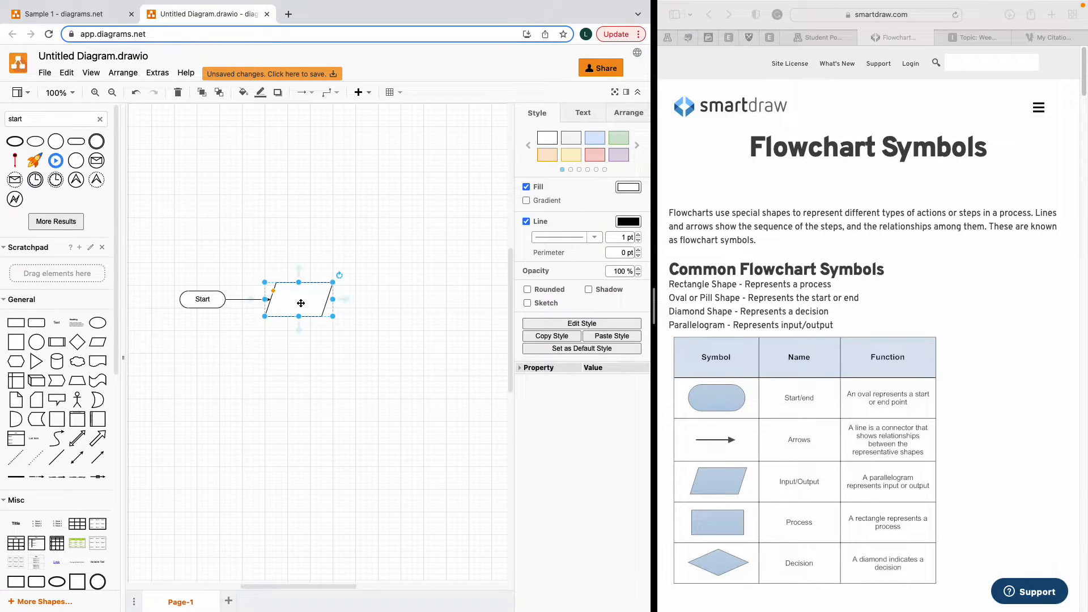
{"action": "double_click", "coordinate": [301, 306]}
{"action": "type", "text": "Topic 1"}
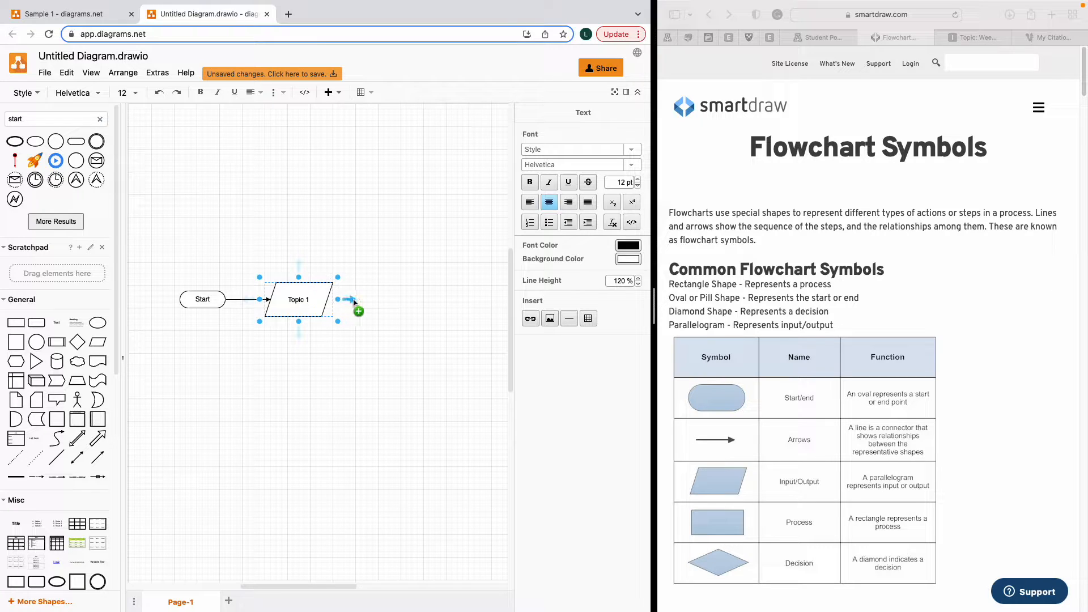
Step: Add a rectangle connected to the right of the Topic 1 parallelogram and label it "Lecture/Presentation"
{"action": "mouse_move", "coordinate": [353, 302]}
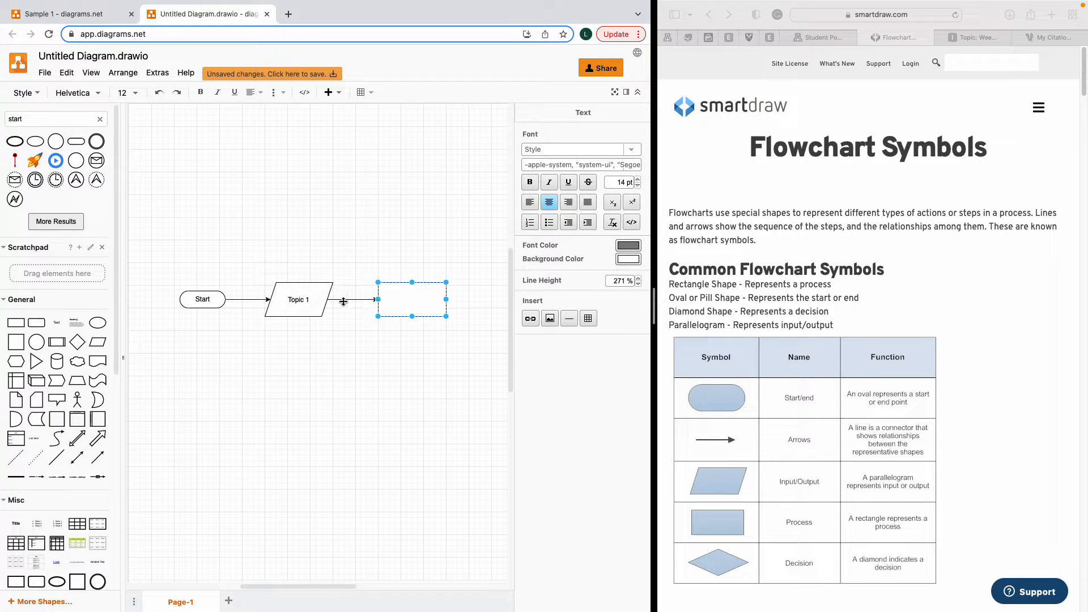
{"action": "left_click", "coordinate": [408, 305]}
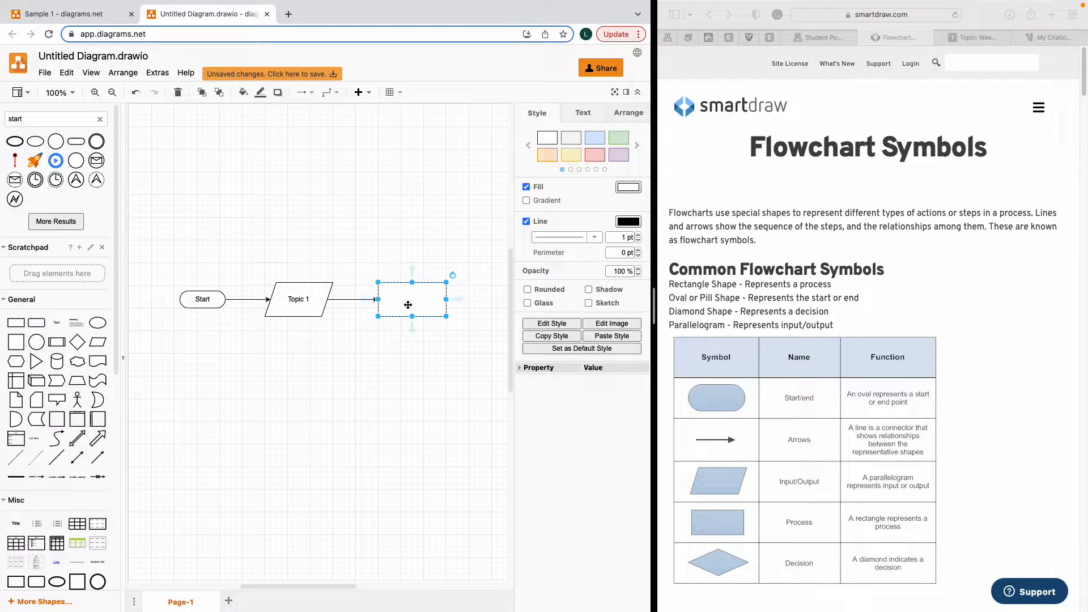
{"action": "double_click", "coordinate": [408, 305]}
{"action": "type", "text": "Lecture"}
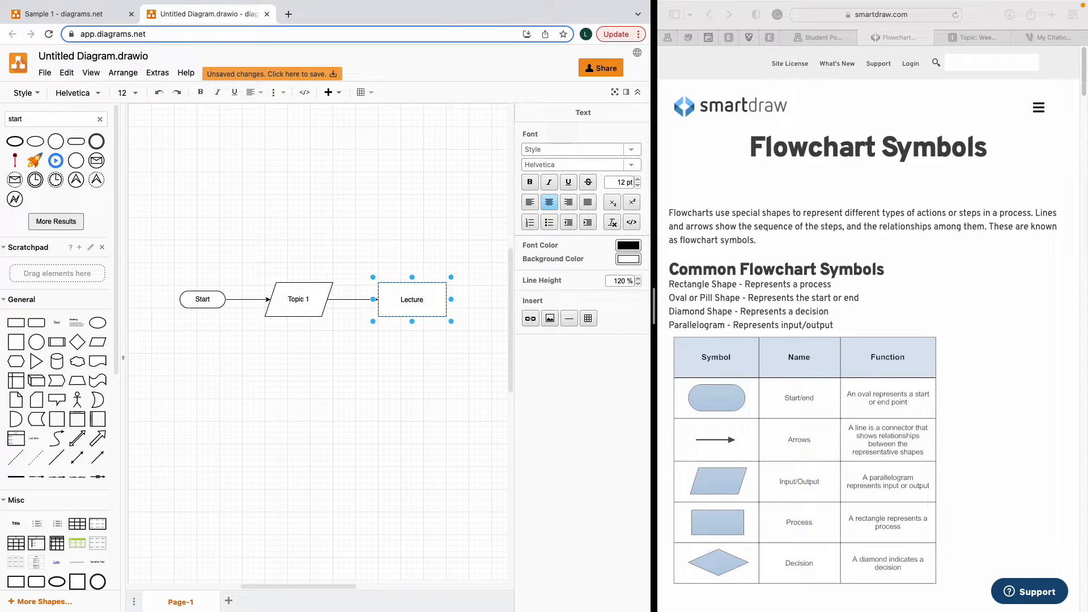
{"action": "type", "text": "/Presentation"}
Step: Add a rectangle connected to the right of the Lecture/Presentation box and label it "Activity"
{"action": "left_click_drag", "start_coordinate": [333, 589], "coordinate": [363, 591]}
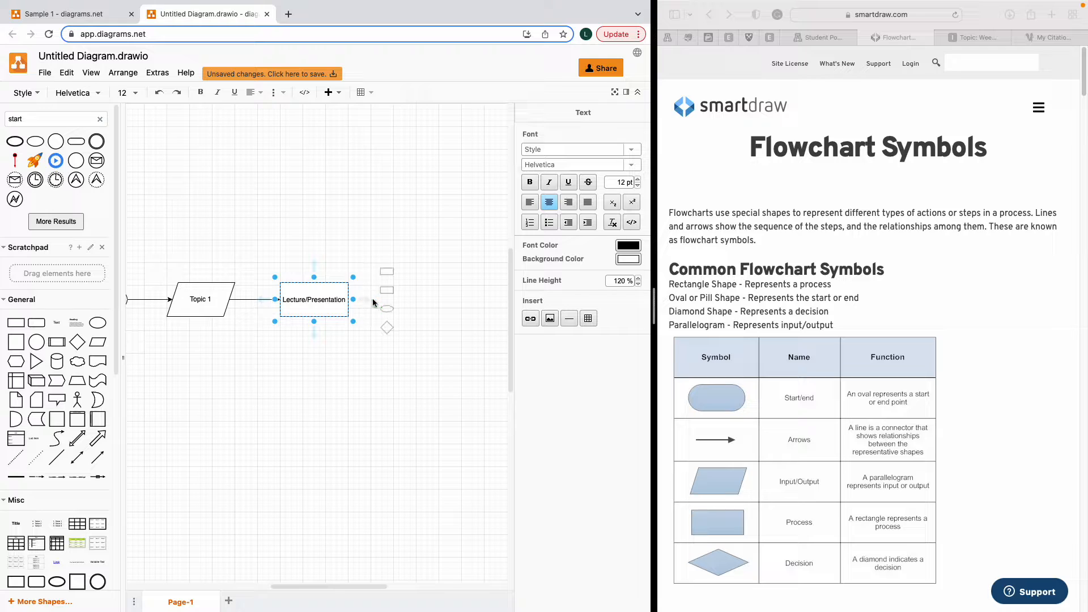
{"action": "mouse_move", "coordinate": [362, 299]}
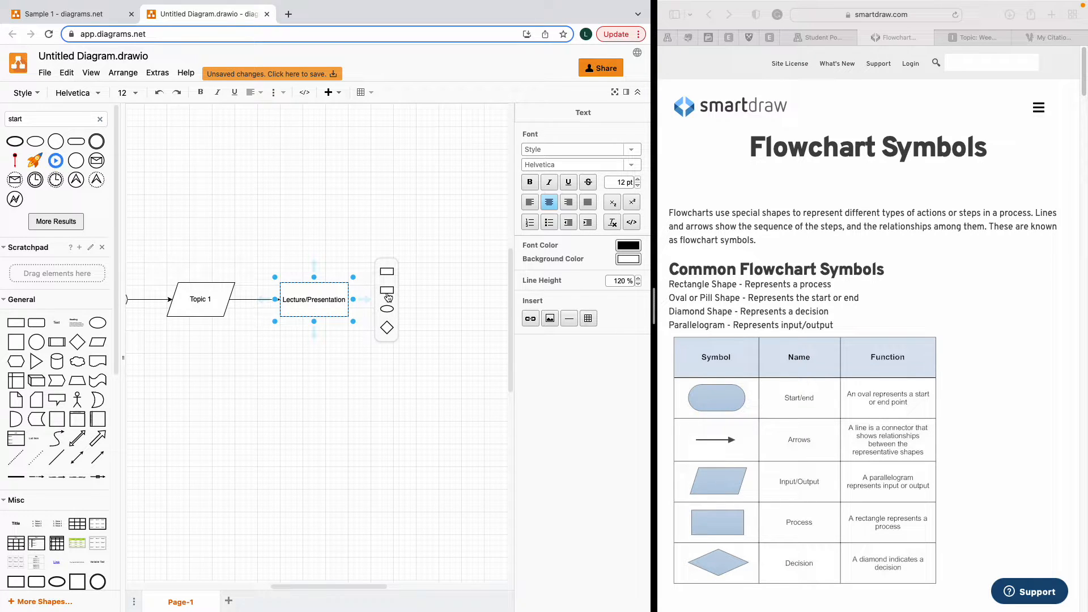
{"action": "left_click", "coordinate": [388, 294]}
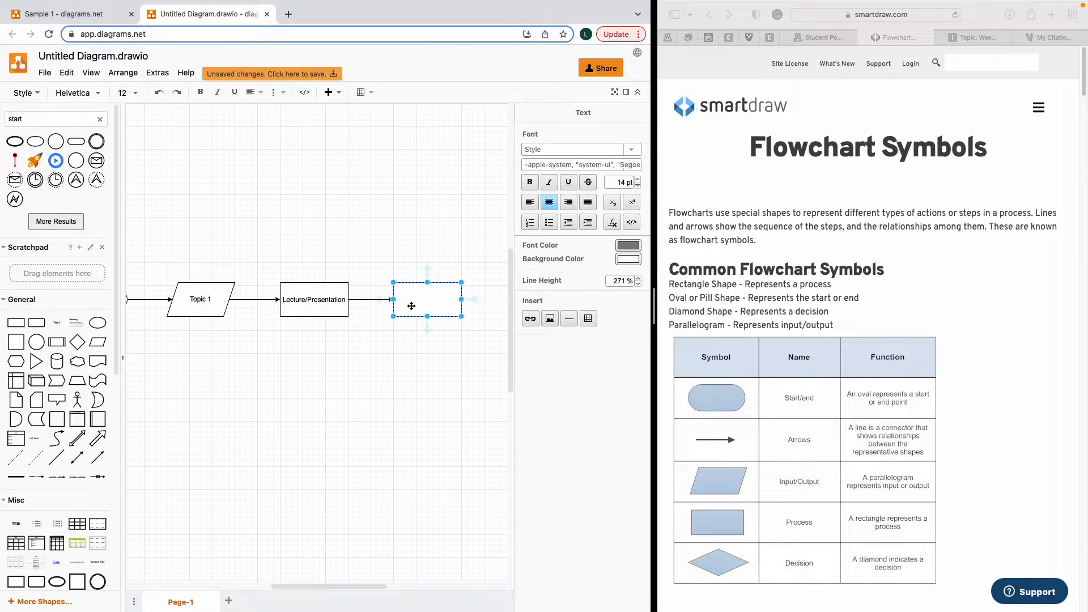
{"action": "left_click", "coordinate": [416, 300]}
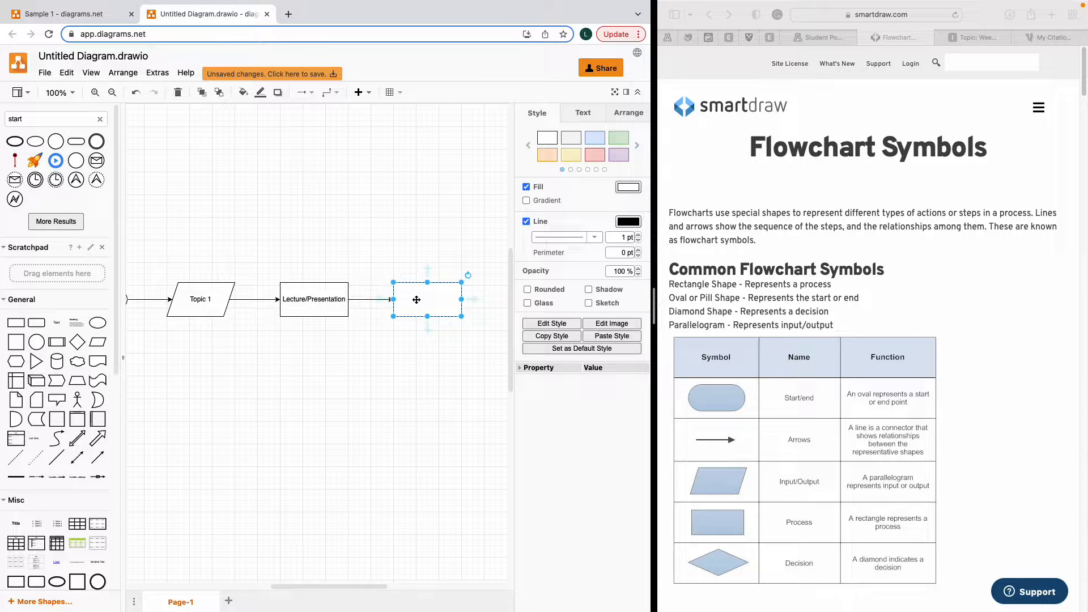
{"action": "type", "text": "Ac"}
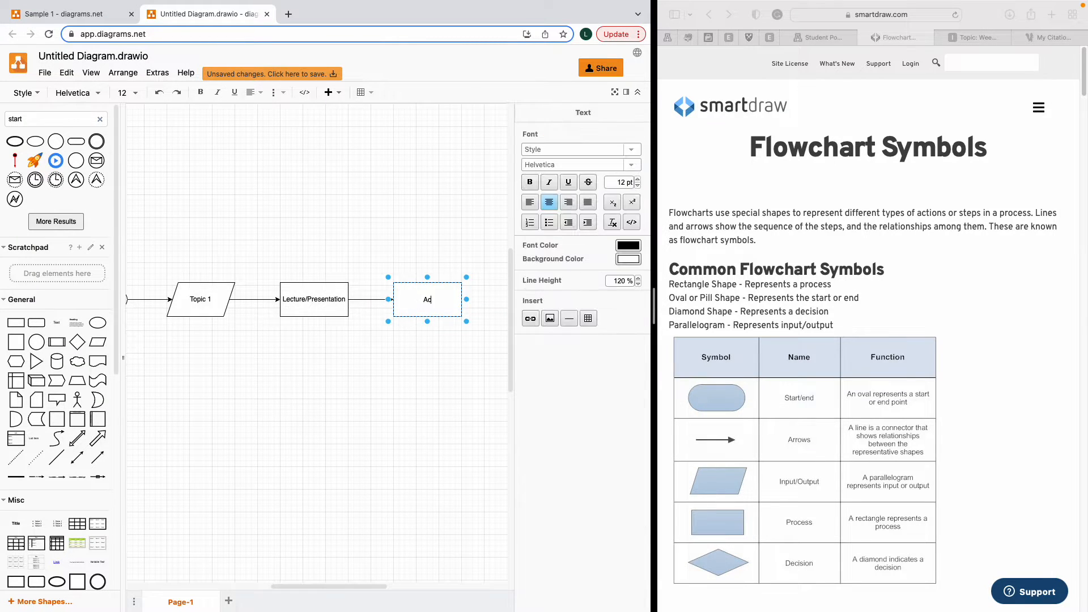
{"action": "type", "text": "tivity"}
{"action": "left_click_drag", "start_coordinate": [381, 588], "coordinate": [359, 584]}
{"action": "left_click", "coordinate": [360, 416]}
Step: Add a rectangle connected to the right of the Activity box and label it "Knowledge Check"
{"action": "mouse_move", "coordinate": [366, 300]}
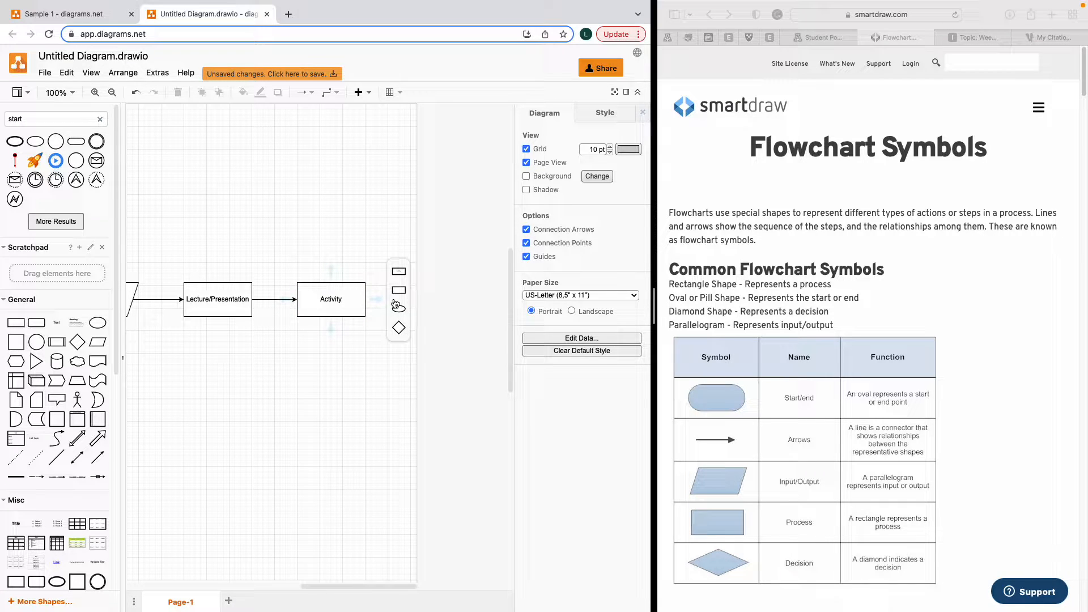
{"action": "left_click", "coordinate": [399, 291]}
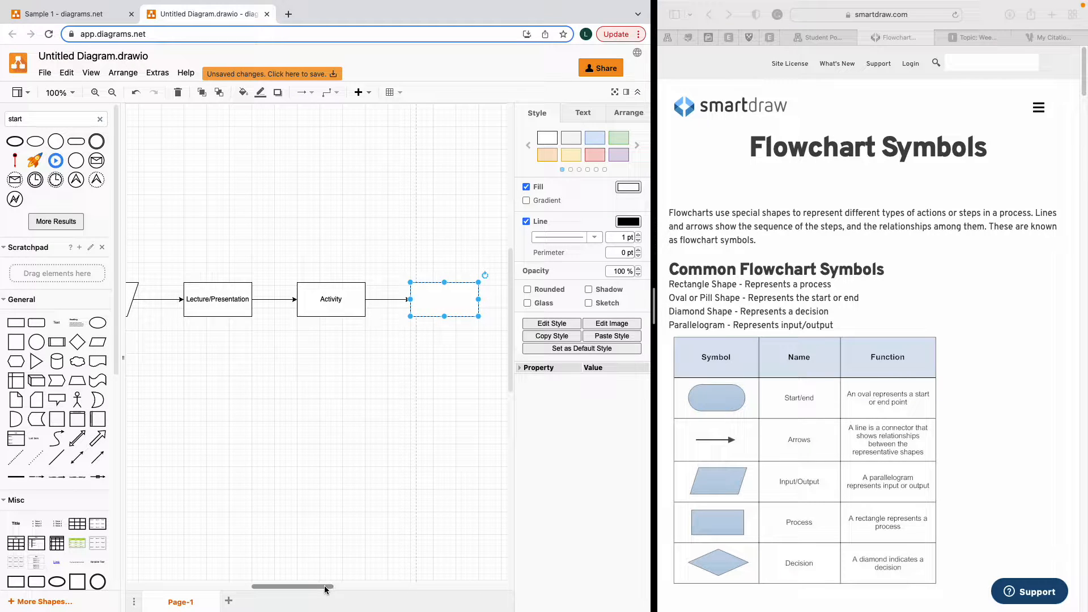
{"action": "left_click_drag", "start_coordinate": [325, 589], "coordinate": [354, 587]}
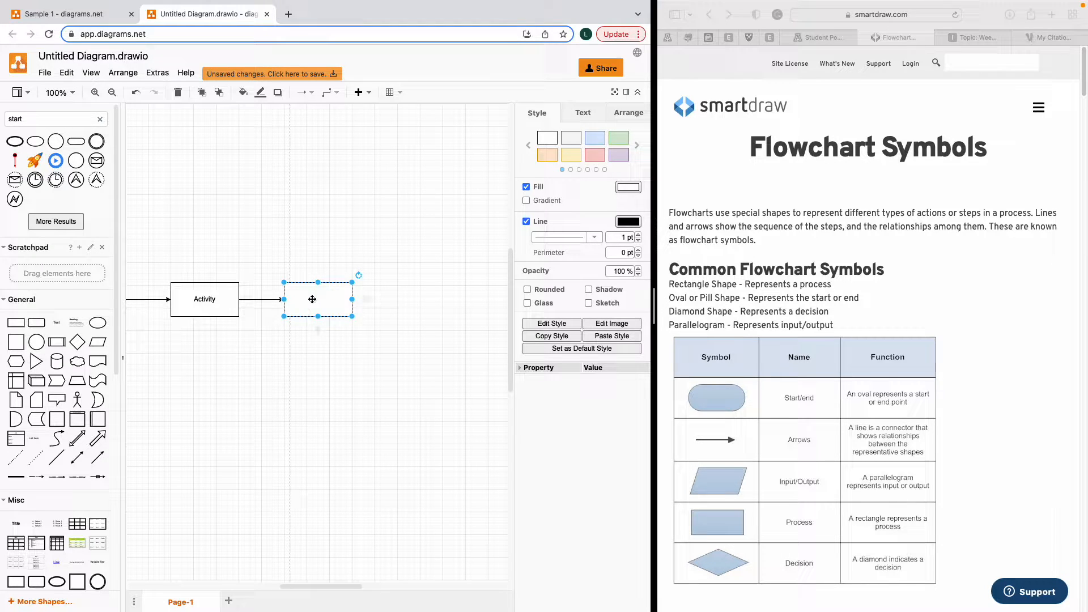
{"action": "mouse_move", "coordinate": [328, 314]}
{"action": "left_mouse_down"}
{"action": "mouse_move", "coordinate": [316, 314]}
{"action": "mouse_move", "coordinate": [329, 315]}
{"action": "left_mouse_up"}
{"action": "type", "text": "E"}
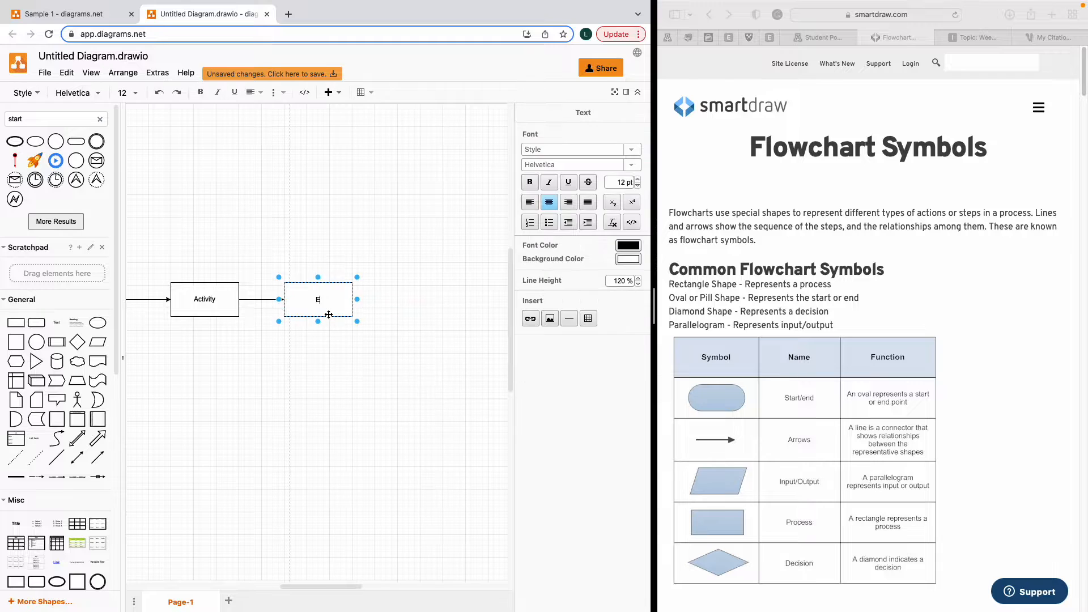
{"action": "key", "text": "BackSpace"}
{"action": "type", "text": "Knowledge Chw"}
{"action": "key", "text": "BackSpace"}
{"action": "type", "text": "eck"}
Step: Add a diamond connected to the right of the Knowledge Check box, widen it and label it "Pass"
{"action": "mouse_move", "coordinate": [371, 300]}
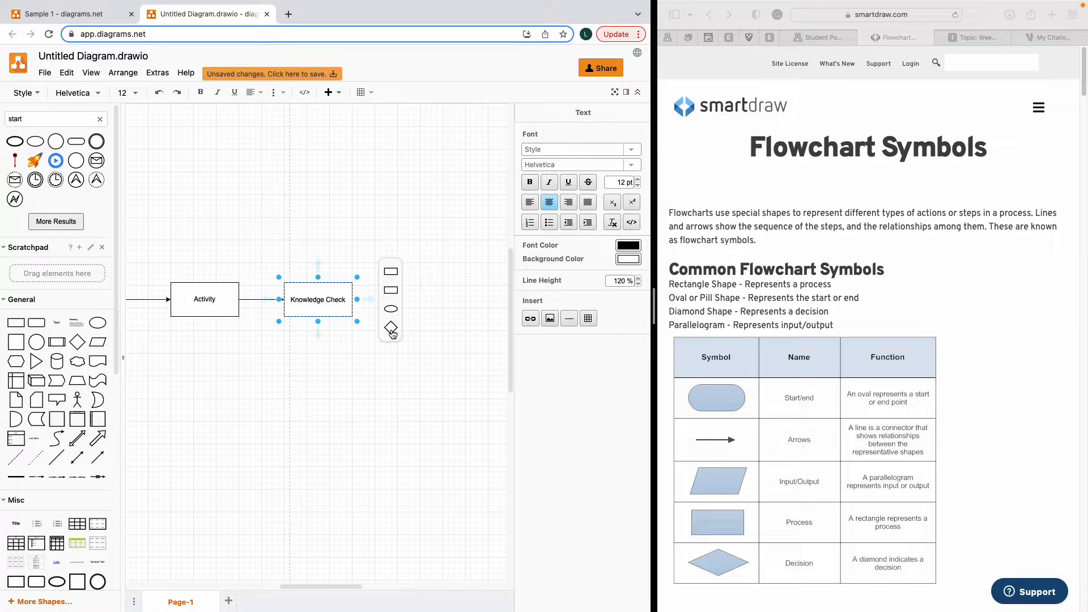
{"action": "left_click", "coordinate": [392, 329]}
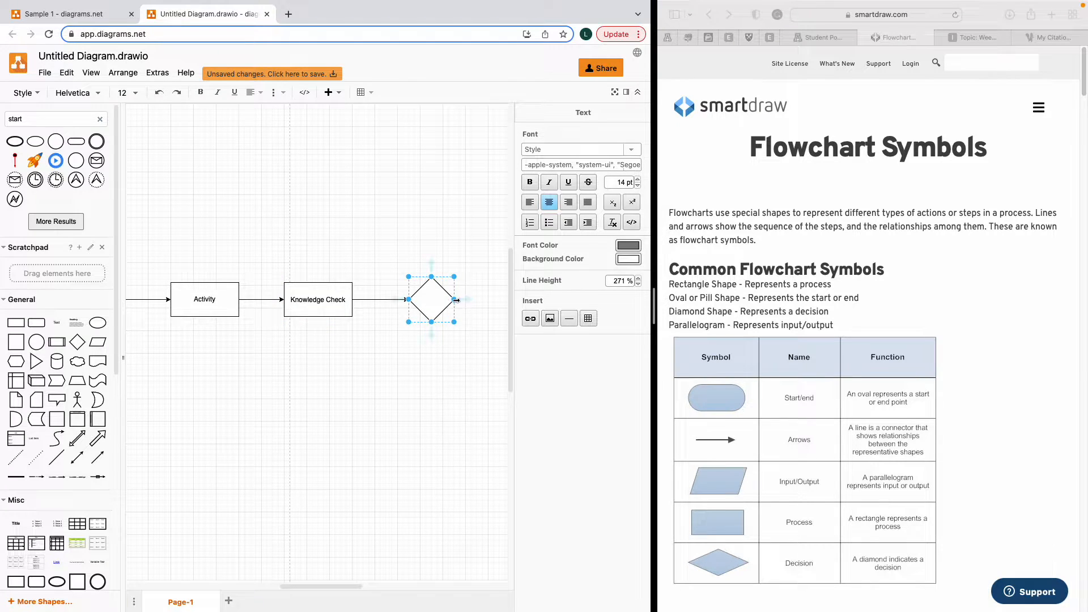
{"action": "left_click_drag", "start_coordinate": [457, 300], "coordinate": [488, 299]}
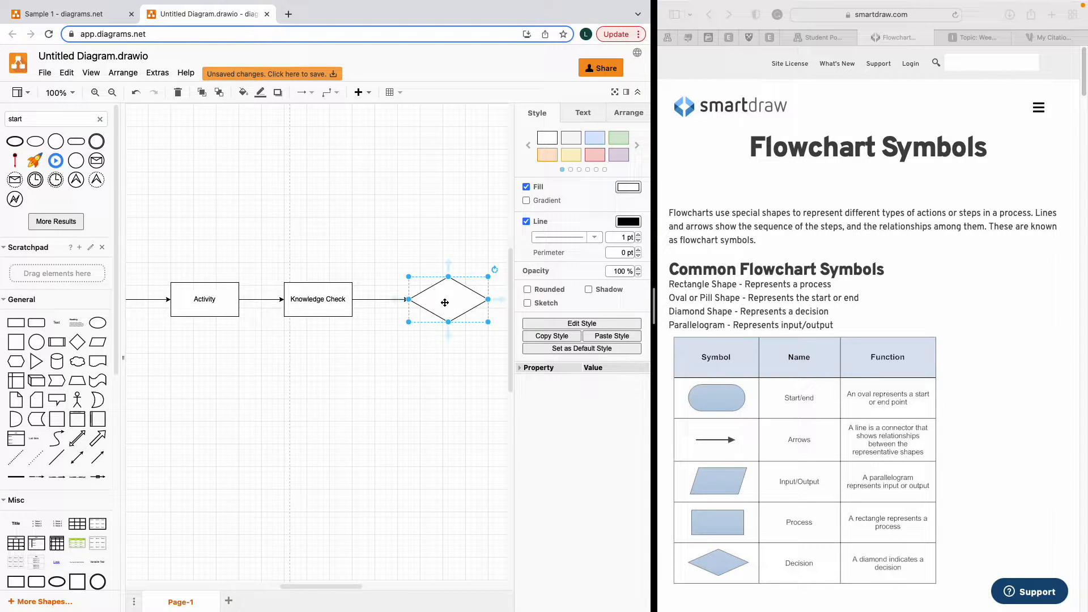
{"action": "double_click", "coordinate": [445, 302]}
{"action": "type", "text": "Pass"}
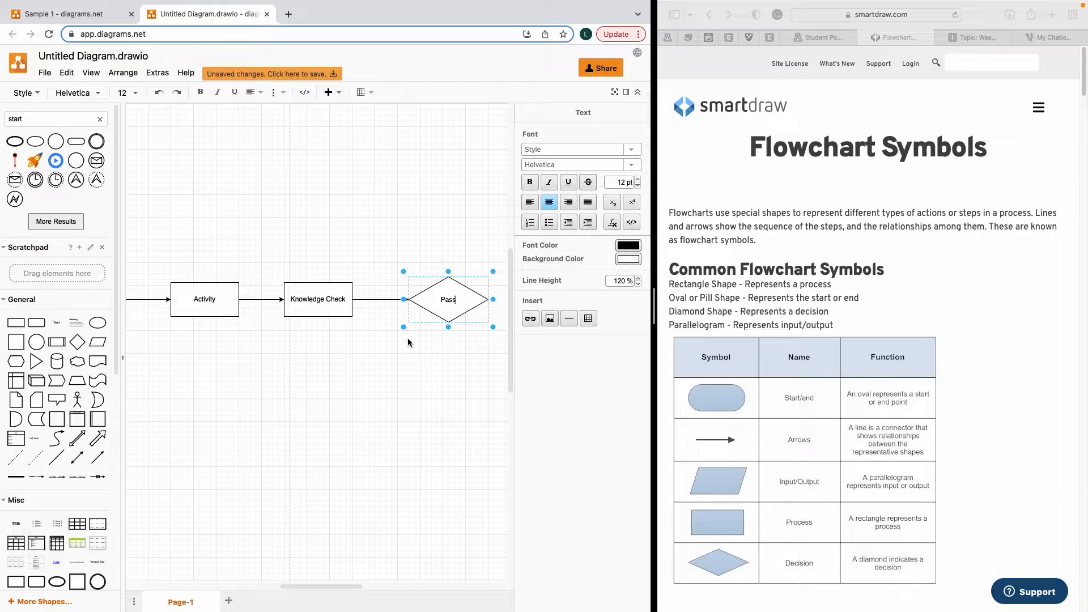
Step: Place a labelled arrow pointing straight up from the top corner of the Pass diamond
{"action": "scroll", "coordinate": [352, 579], "scroll_direction": "down", "scroll_amount": 3}
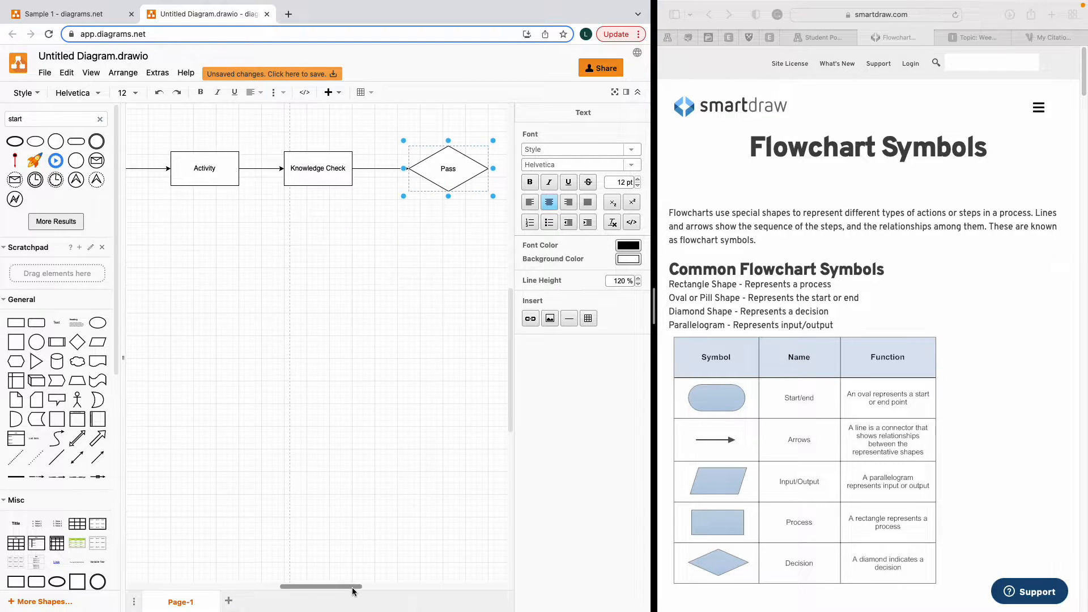
{"action": "scroll", "coordinate": [364, 545], "scroll_direction": "up", "scroll_amount": 5}
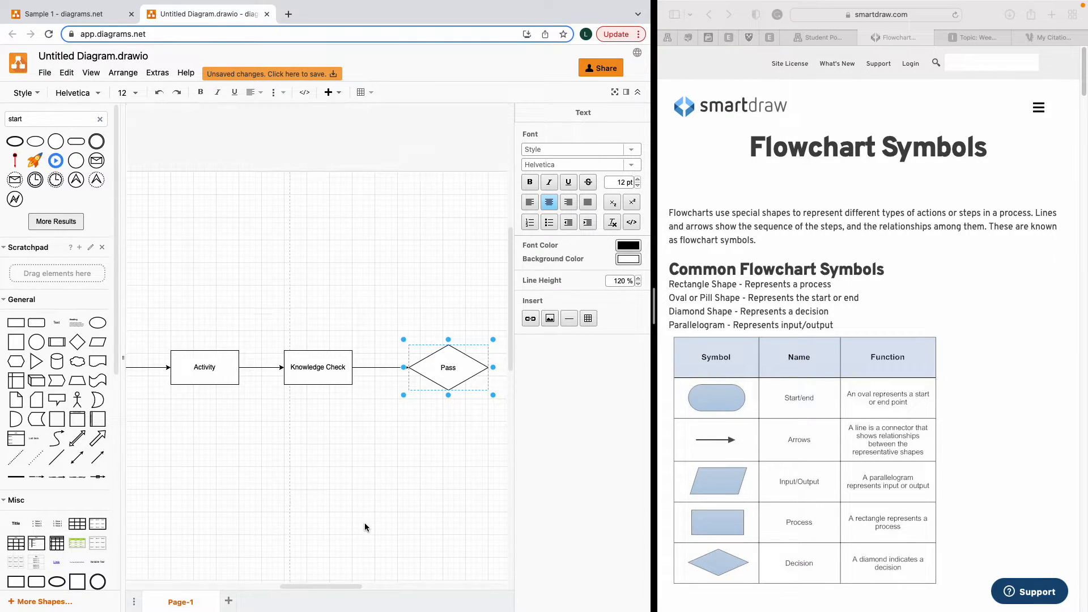
{"action": "left_click", "coordinate": [41, 480]}
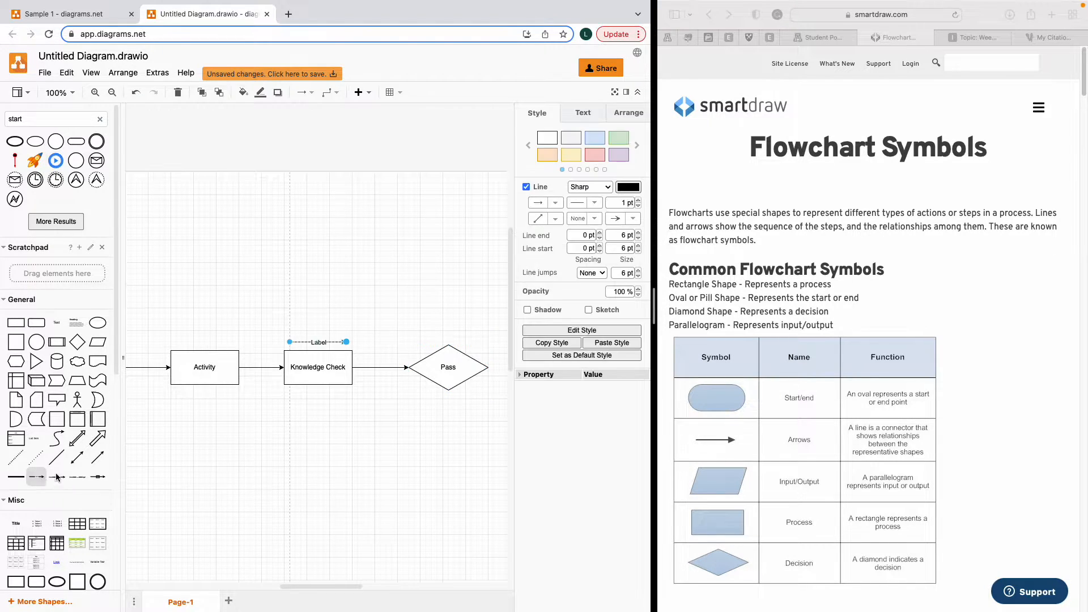
{"action": "left_click_drag", "start_coordinate": [329, 342], "coordinate": [449, 343]}
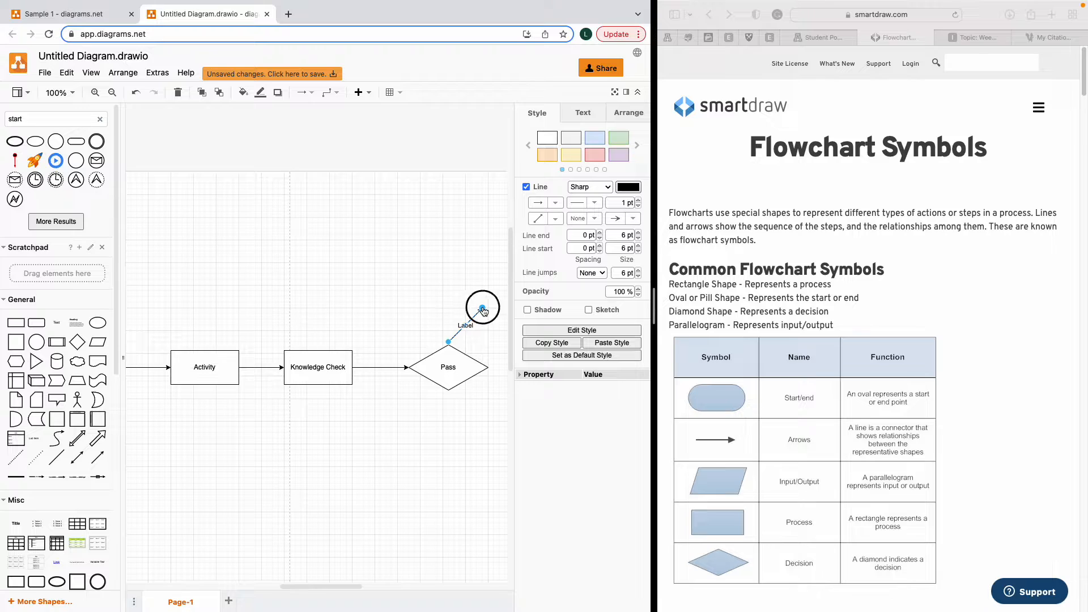
{"action": "left_click_drag", "start_coordinate": [482, 308], "coordinate": [448, 303]}
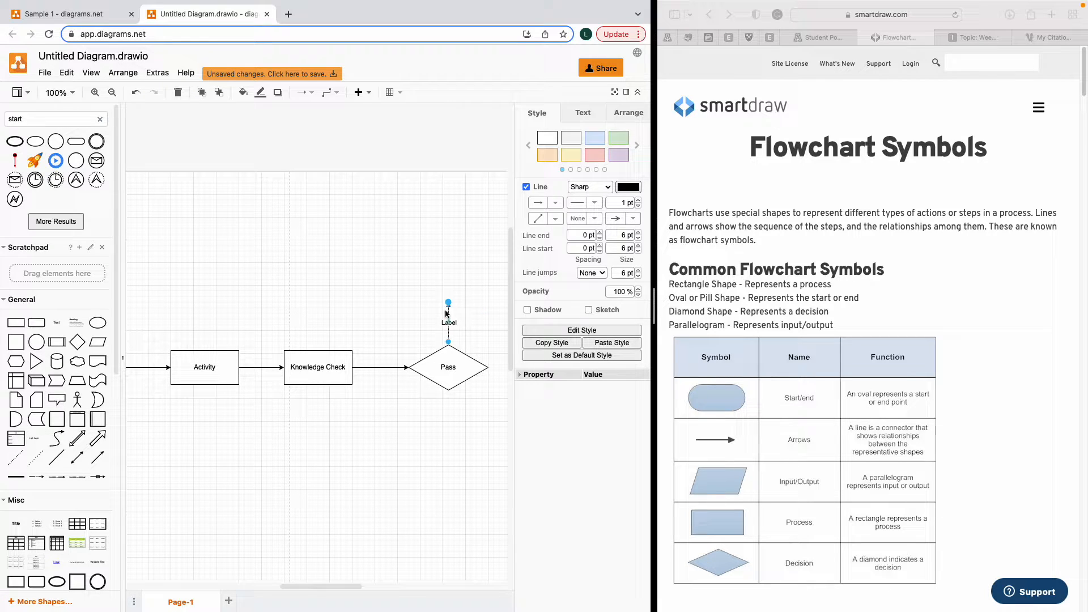
Step: Add a parallelogram above the Pass diamond and label it "Topic 2"
{"action": "left_click", "coordinate": [448, 343]}
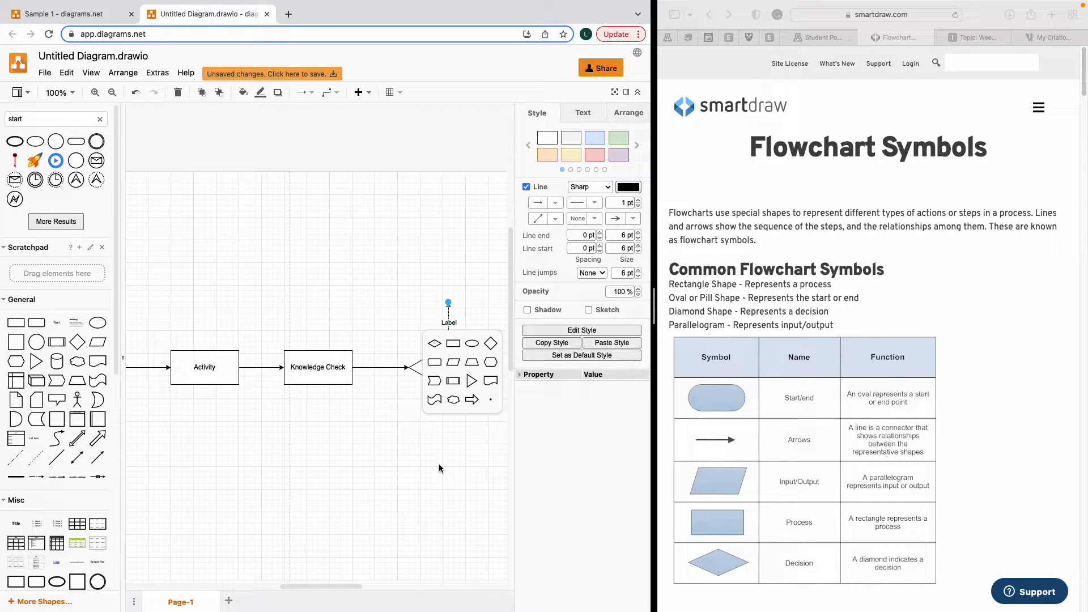
{"action": "left_click", "coordinate": [453, 361]}
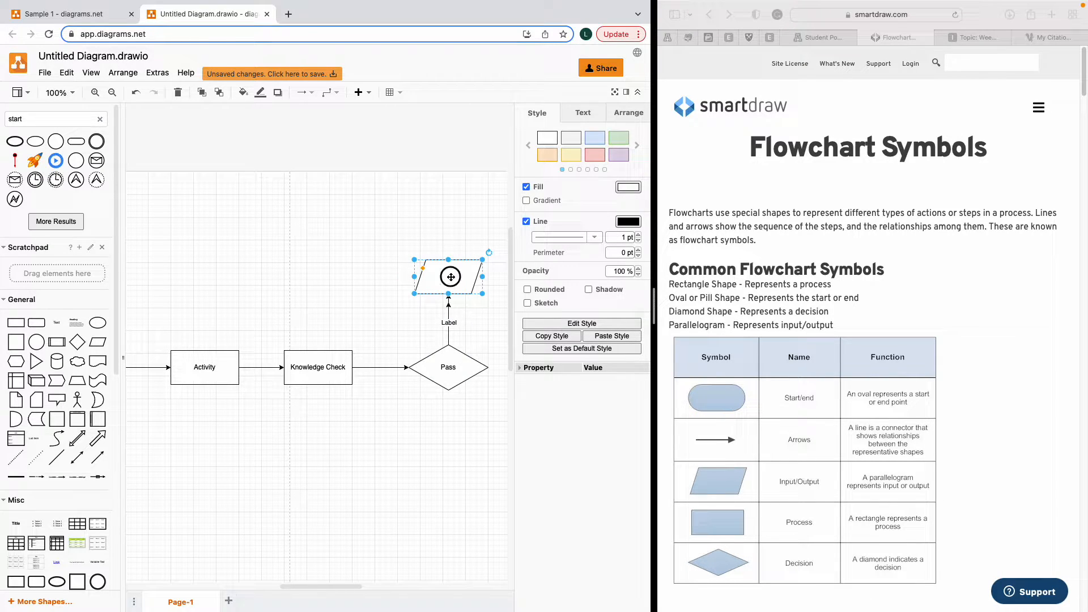
{"action": "type", "text": "To"}
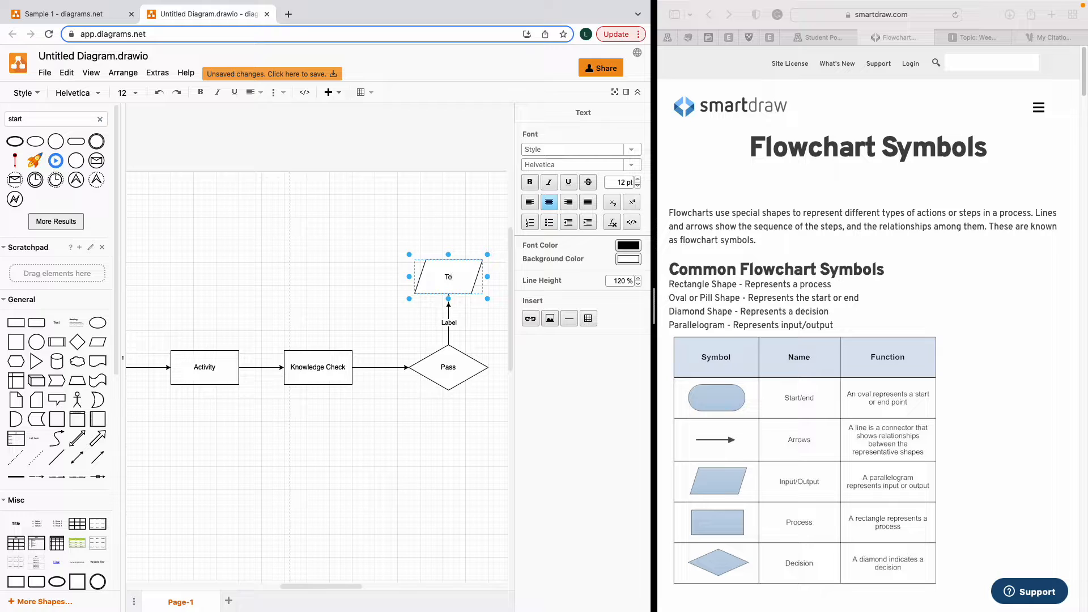
{"action": "type", "text": "pic 2"}
Step: Label the arrow between Pass and Topic 2 "Yes" and delete both overlapping arrows there
{"action": "double_click", "coordinate": [449, 323]}
{"action": "type", "text": "Yes"}
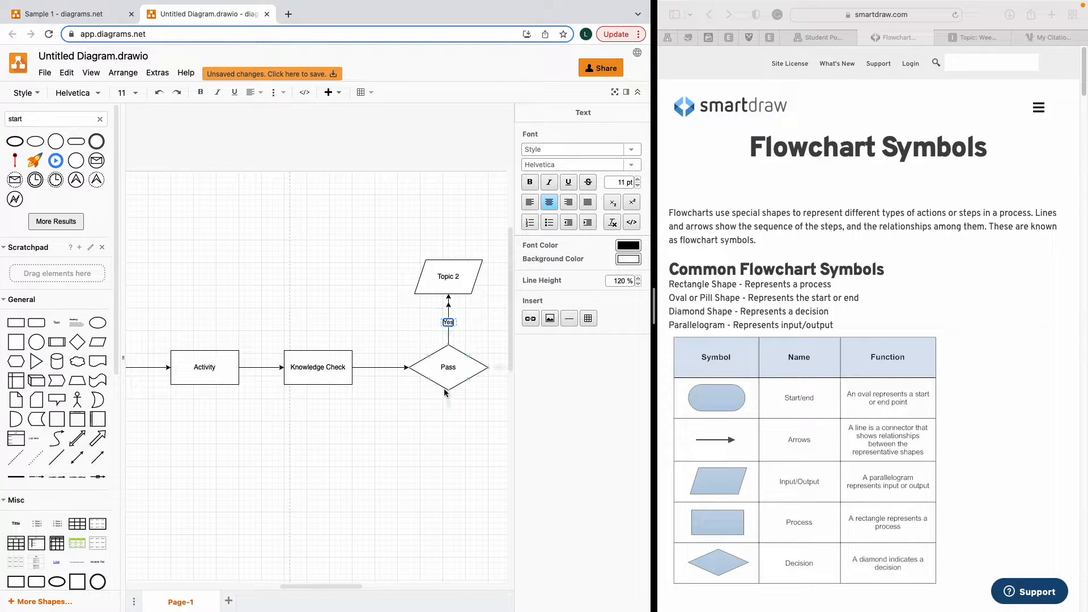
{"action": "left_click", "coordinate": [450, 310]}
{"action": "left_click", "coordinate": [457, 316]}
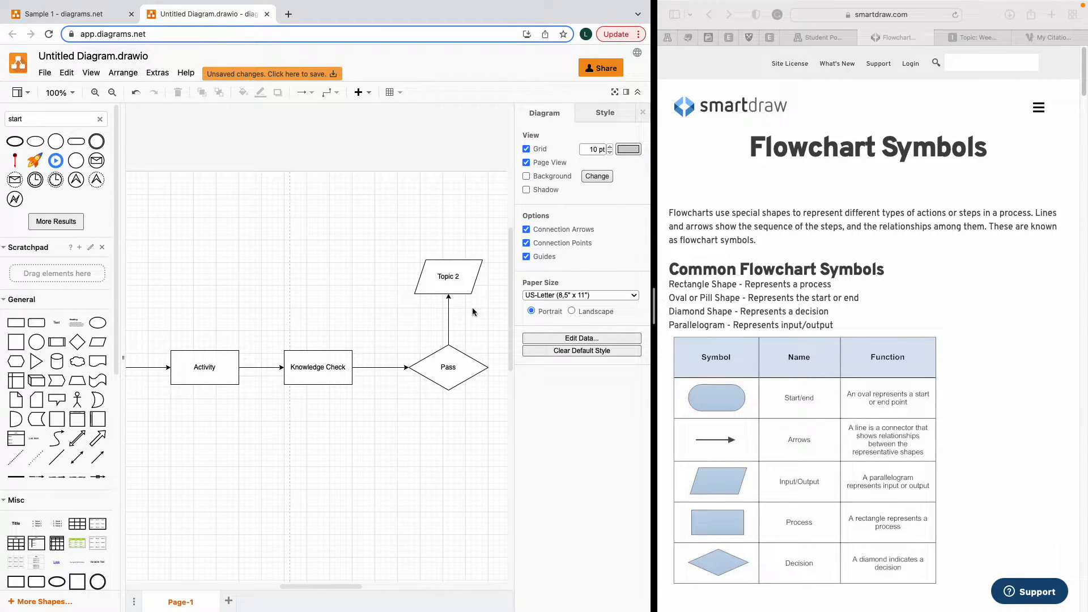
{"action": "left_click", "coordinate": [448, 319]}
{"action": "key", "text": "Delete"}
Step: Connect the Pass diamond upward to Topic 2 with a new labelled arrow and label it "Yes"
{"action": "left_click", "coordinate": [33, 476]}
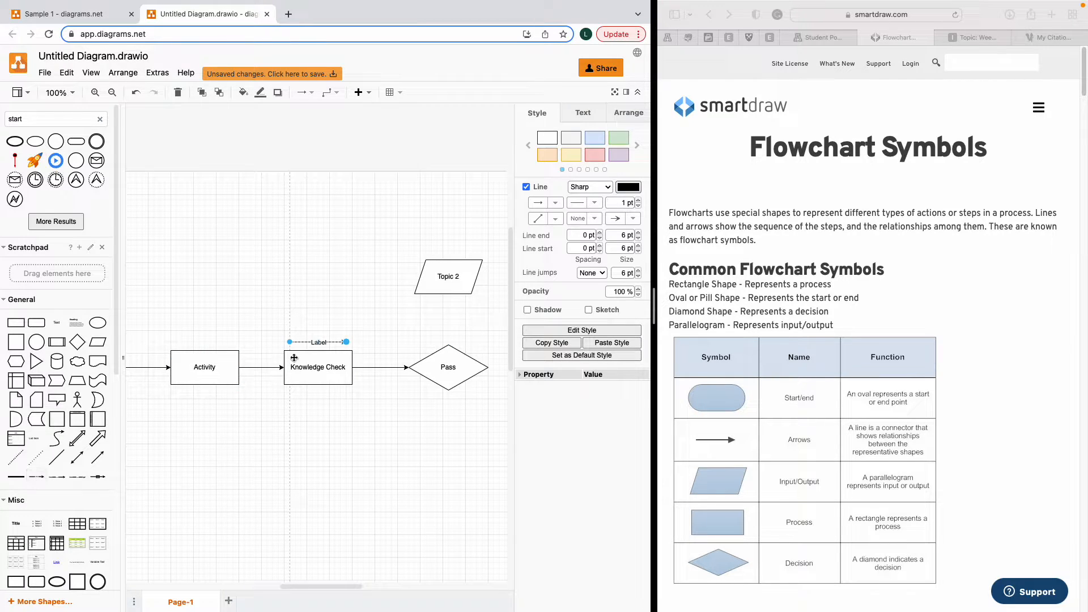
{"action": "left_click_drag", "start_coordinate": [294, 360], "coordinate": [449, 294]}
{"action": "left_click_drag", "start_coordinate": [448, 345], "coordinate": [448, 347]}
{"action": "left_click", "coordinate": [443, 452]}
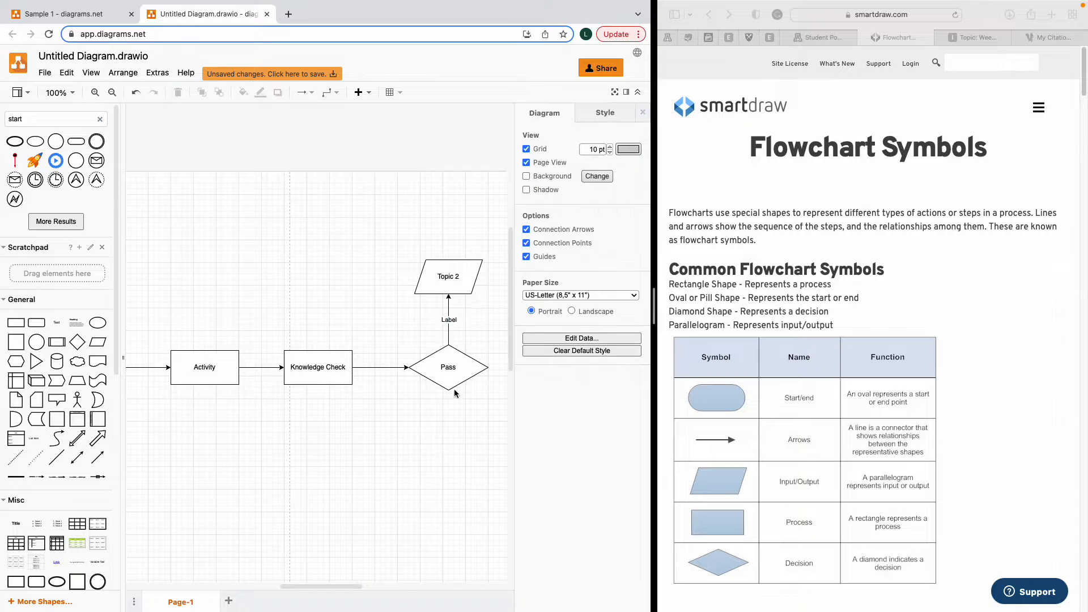
{"action": "double_click", "coordinate": [449, 320]}
{"action": "type", "text": "Yes"}
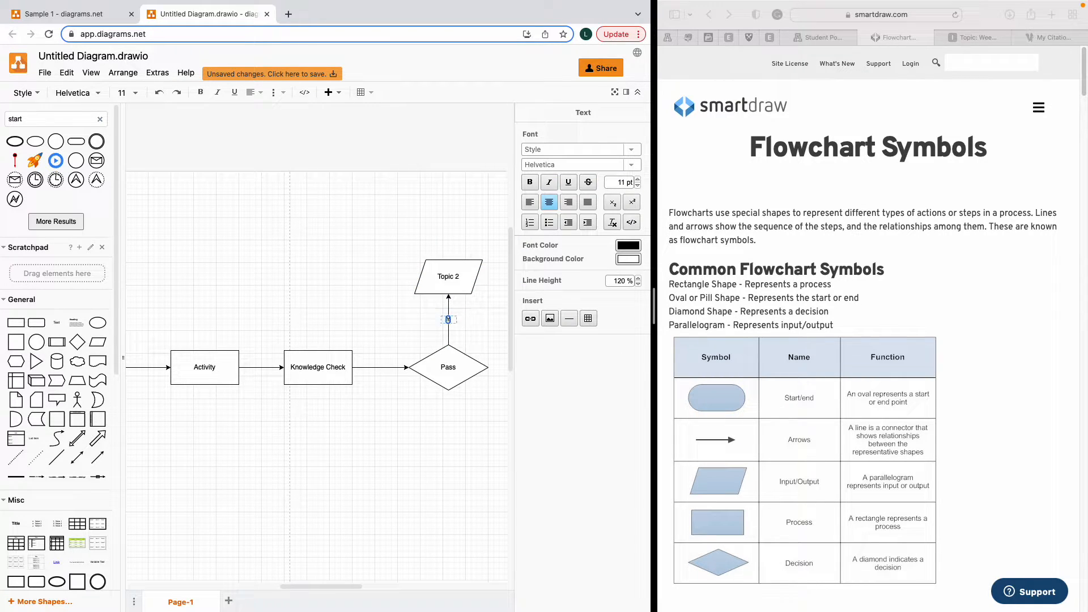
Step: Attach a labelled arrow pointing down from the bottom corner of the Pass diamond and set its routing to right-angled
{"action": "left_click", "coordinate": [449, 401]}
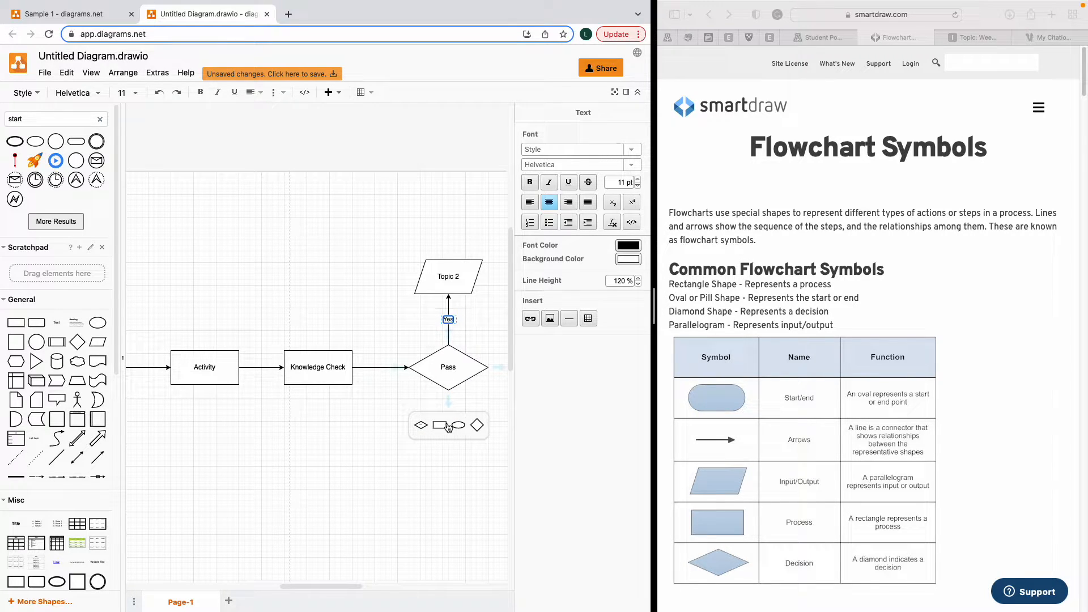
{"action": "left_click", "coordinate": [37, 477]}
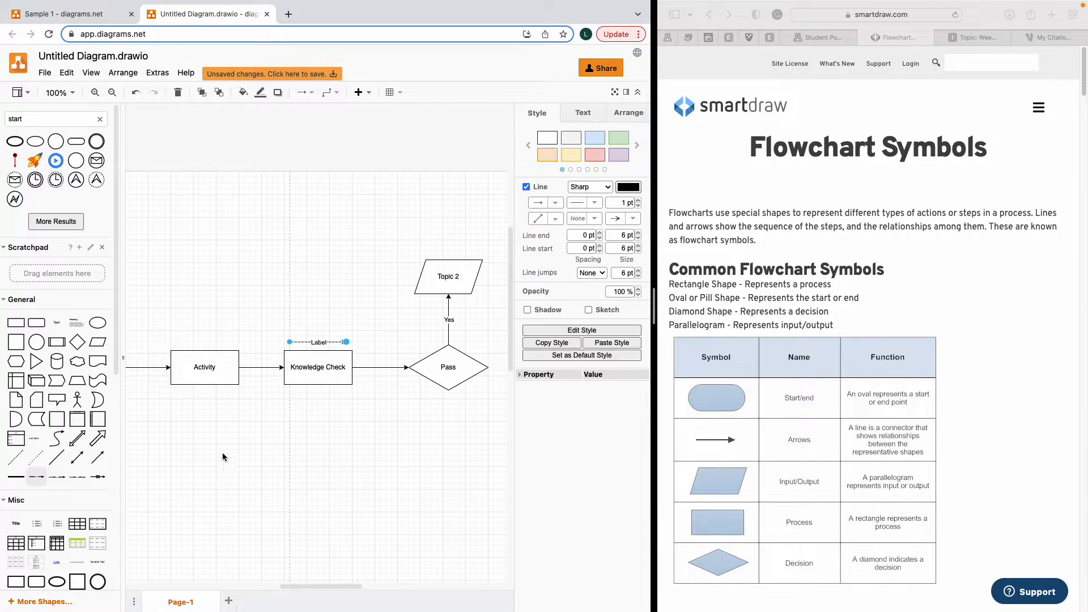
{"action": "left_click_drag", "start_coordinate": [334, 343], "coordinate": [450, 445]}
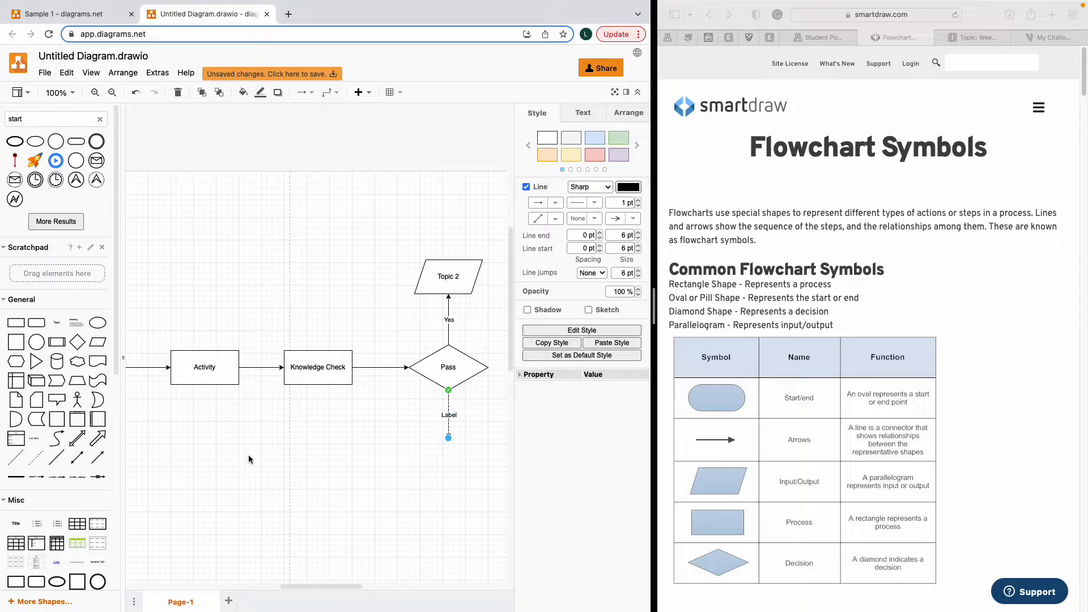
{"action": "mouse_move", "coordinate": [350, 587]}
{"action": "left_mouse_down"}
{"action": "mouse_move", "coordinate": [316, 587]}
{"action": "mouse_move", "coordinate": [352, 587]}
{"action": "left_mouse_up"}
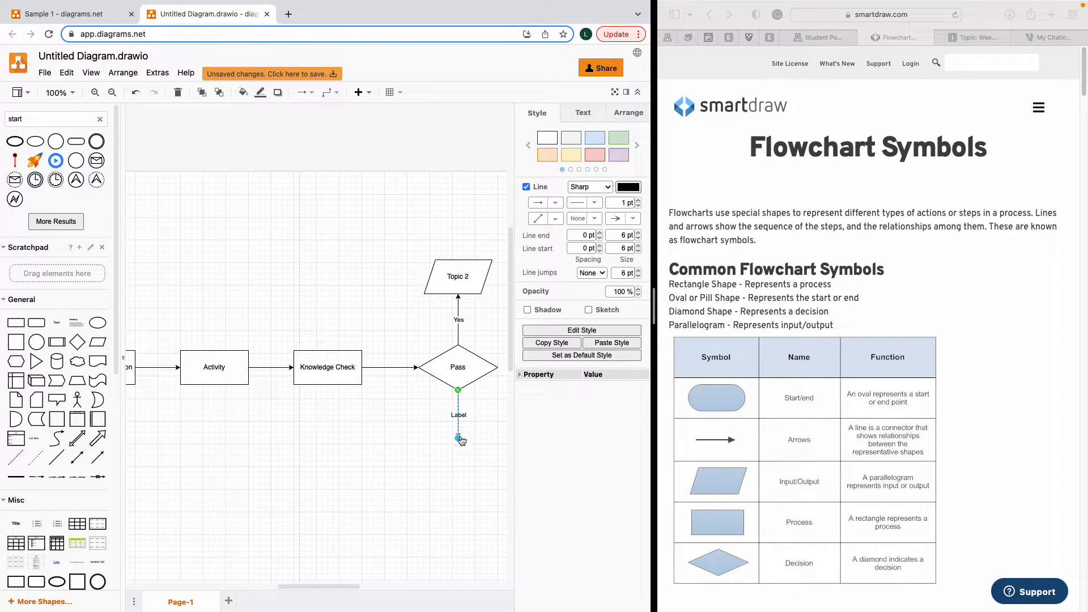
{"action": "left_click", "coordinate": [331, 94]}
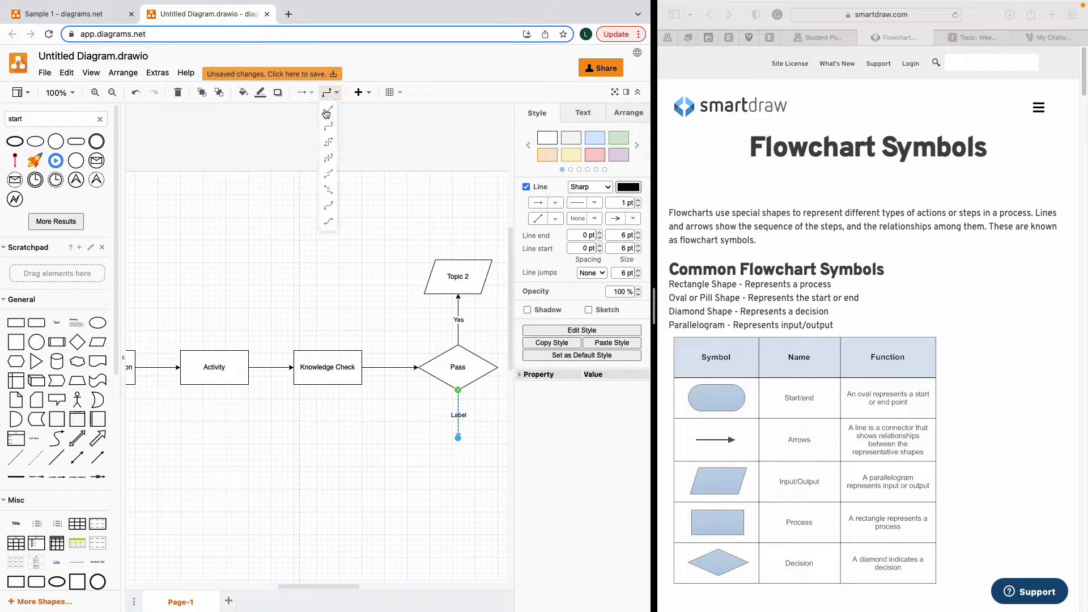
{"action": "left_click", "coordinate": [331, 130]}
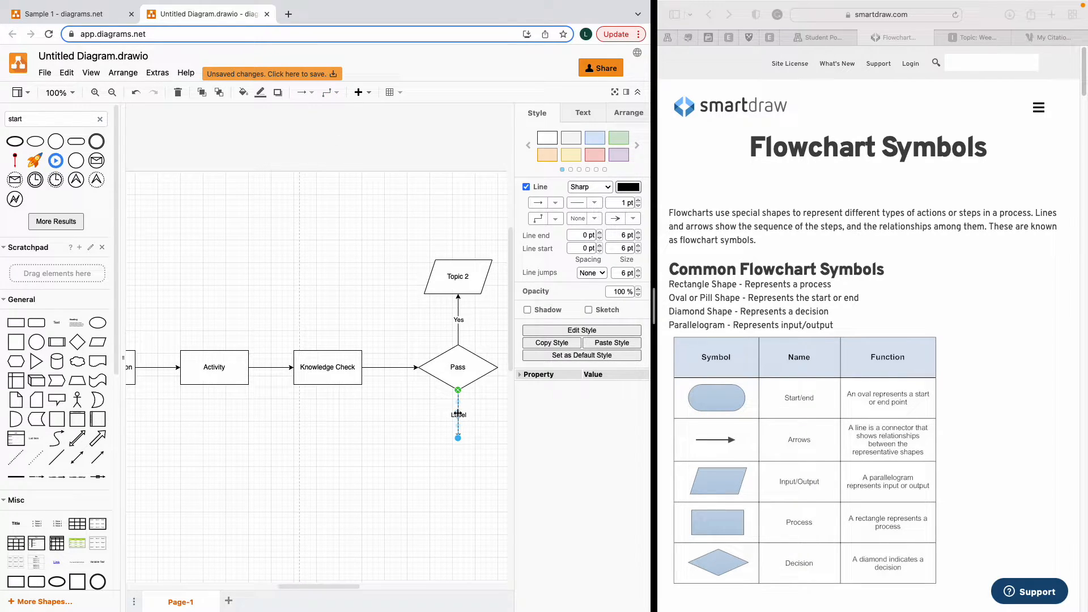
Step: Route the arrow from the bottom of the Pass diamond leftward beneath the boxes, ending left of Activity
{"action": "left_click_drag", "start_coordinate": [458, 414], "coordinate": [216, 450]}
{"action": "mouse_move", "coordinate": [310, 586]}
{"action": "left_mouse_down"}
{"action": "mouse_move", "coordinate": [274, 583]}
{"action": "mouse_move", "coordinate": [327, 584]}
{"action": "left_mouse_up"}
{"action": "left_click", "coordinate": [424, 440]}
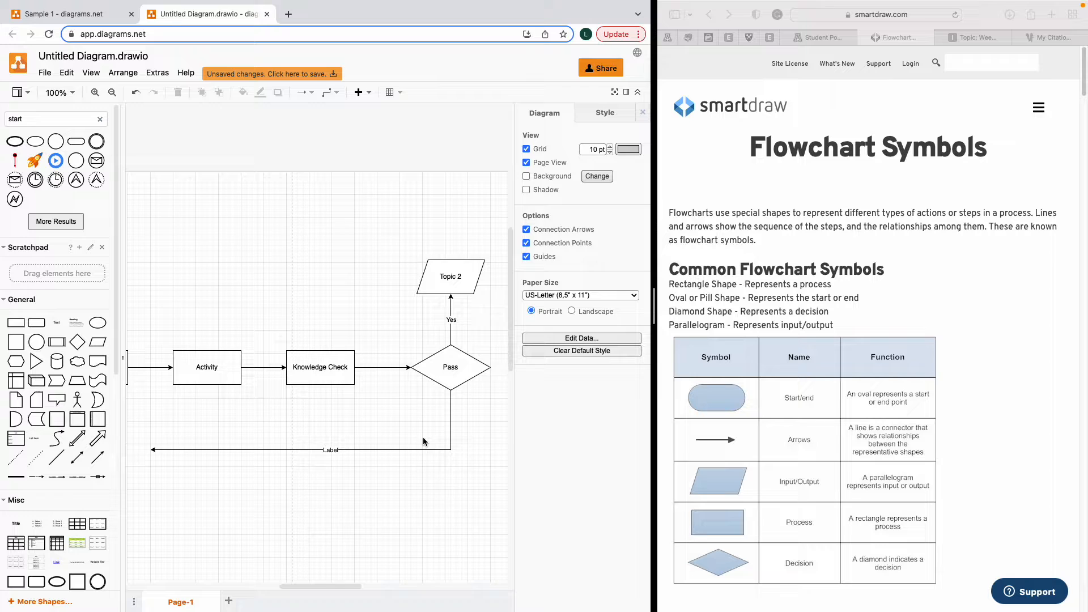
Step: Add a low stepped bend to the return arrow below the Pass diamond and extend its end leftward beneath Lecture/Presentation
{"action": "left_click", "coordinate": [451, 418]}
{"action": "left_click_drag", "start_coordinate": [451, 411], "coordinate": [415, 418]}
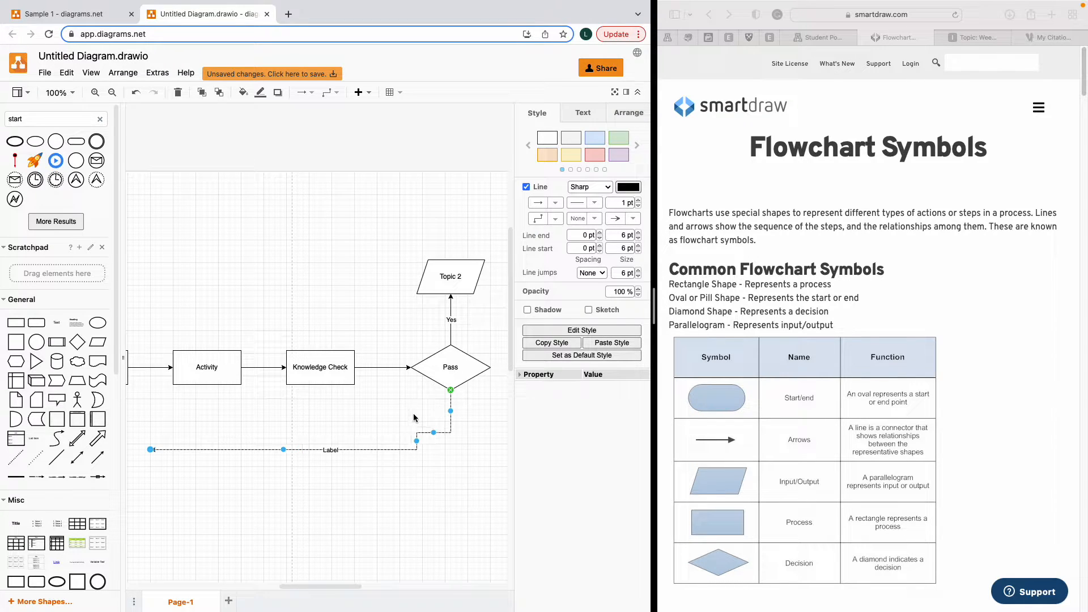
{"action": "left_click_drag", "start_coordinate": [326, 585], "coordinate": [306, 583]}
{"action": "left_click_drag", "start_coordinate": [244, 450], "coordinate": [165, 450]}
{"action": "left_click_drag", "start_coordinate": [328, 587], "coordinate": [377, 586]}
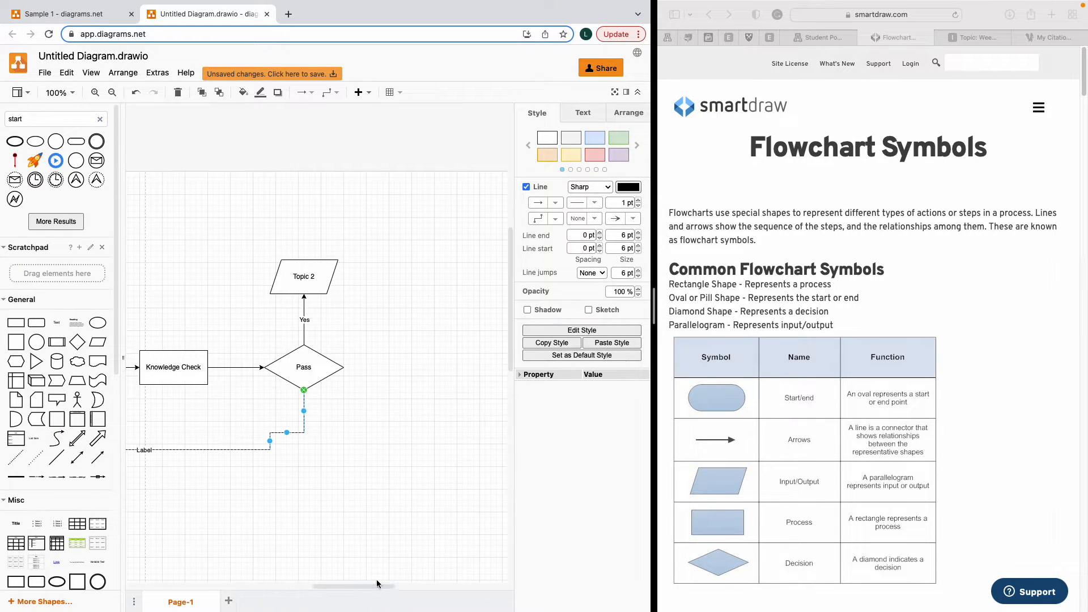
{"action": "left_click_drag", "start_coordinate": [291, 437], "coordinate": [242, 461]}
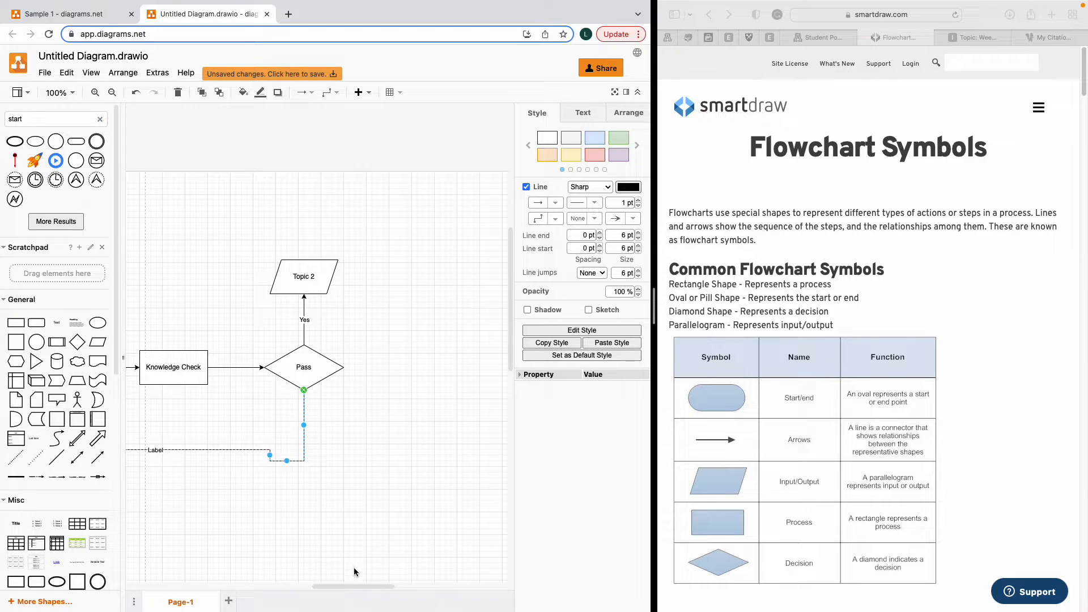
{"action": "left_click", "coordinate": [280, 577]}
{"action": "left_click_drag", "start_coordinate": [370, 587], "coordinate": [339, 586]}
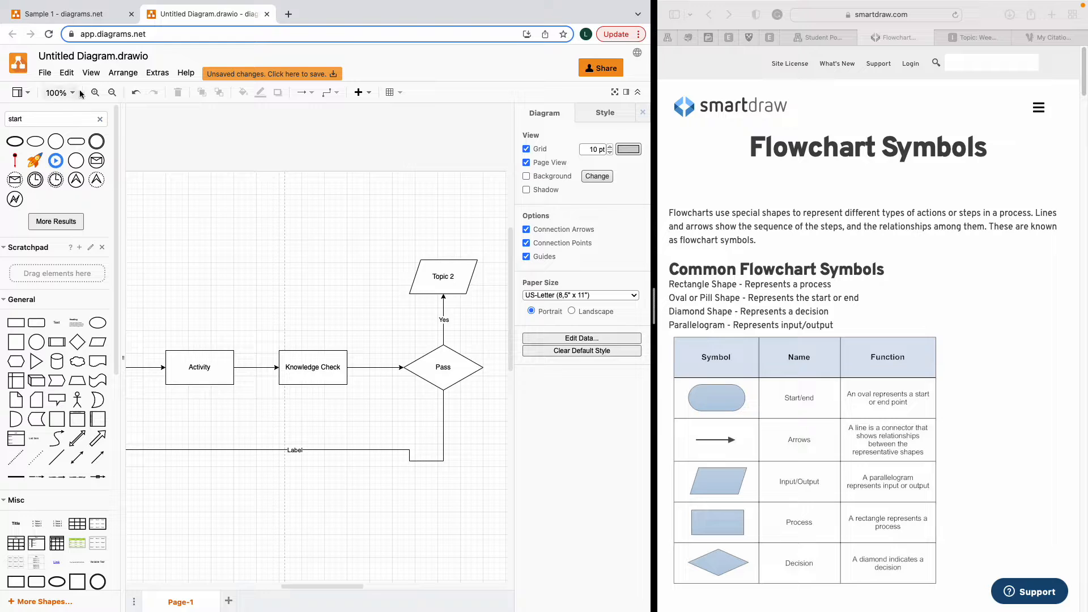
Step: Attach the return arrow's end to the bottom edge of the Lecture/Presentation box and straighten its stepped bend
{"action": "left_click", "coordinate": [112, 93]}
{"action": "left_click", "coordinate": [112, 95]}
{"action": "left_click", "coordinate": [112, 93]}
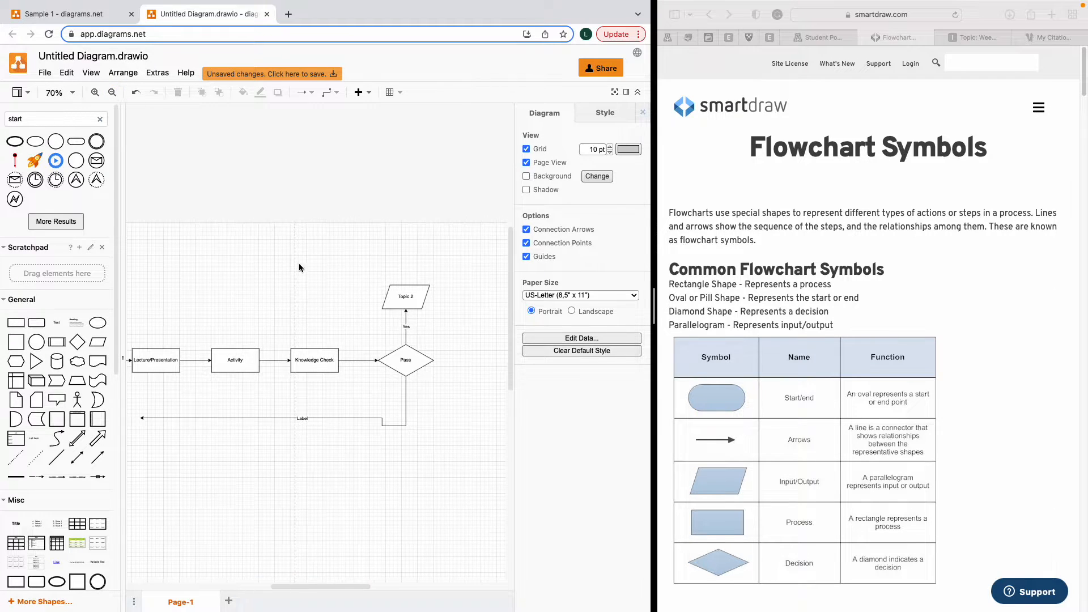
{"action": "left_click", "coordinate": [145, 418]}
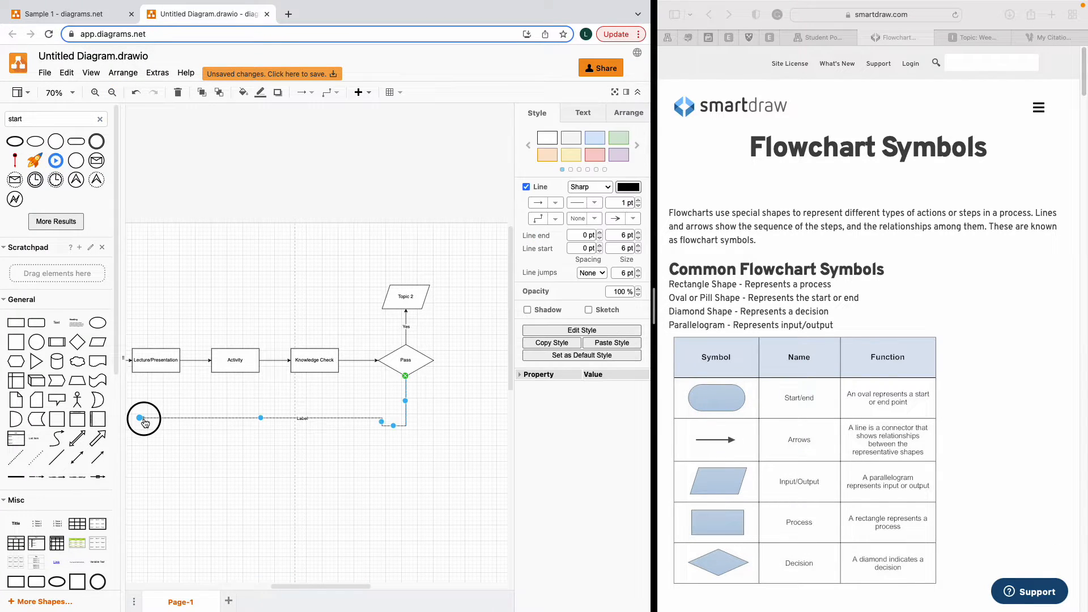
{"action": "mouse_move", "coordinate": [145, 419]}
{"action": "left_mouse_down"}
{"action": "mouse_move", "coordinate": [242, 420]}
{"action": "mouse_move", "coordinate": [147, 414]}
{"action": "left_mouse_up"}
{"action": "left_click_drag", "start_coordinate": [382, 422], "coordinate": [152, 398]}
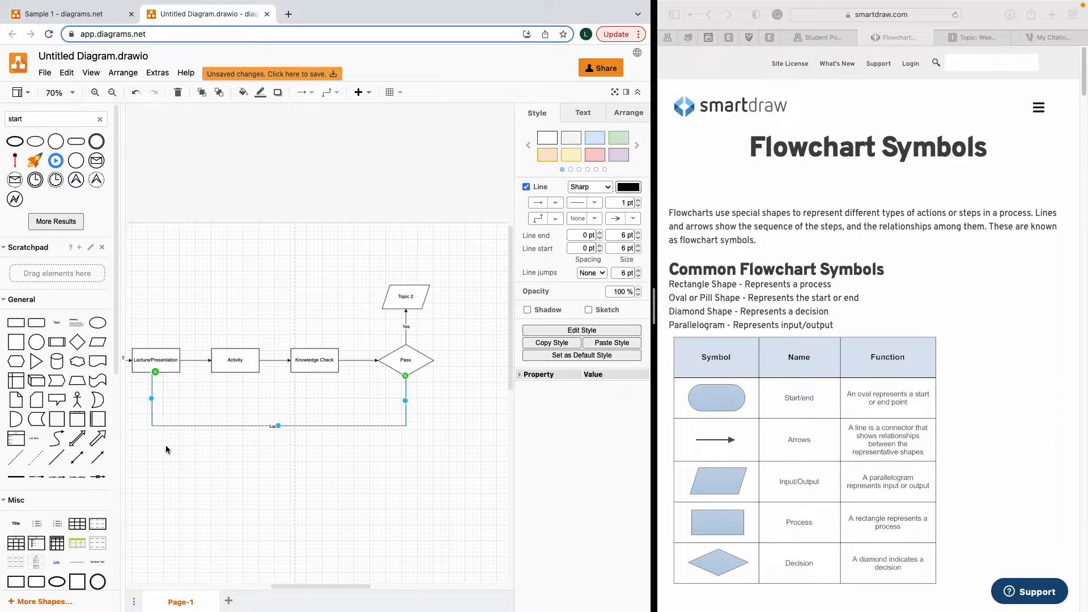
Step: Label the return arrow from Pass to Lecture/Presentation "No"
{"action": "double_click", "coordinate": [274, 427]}
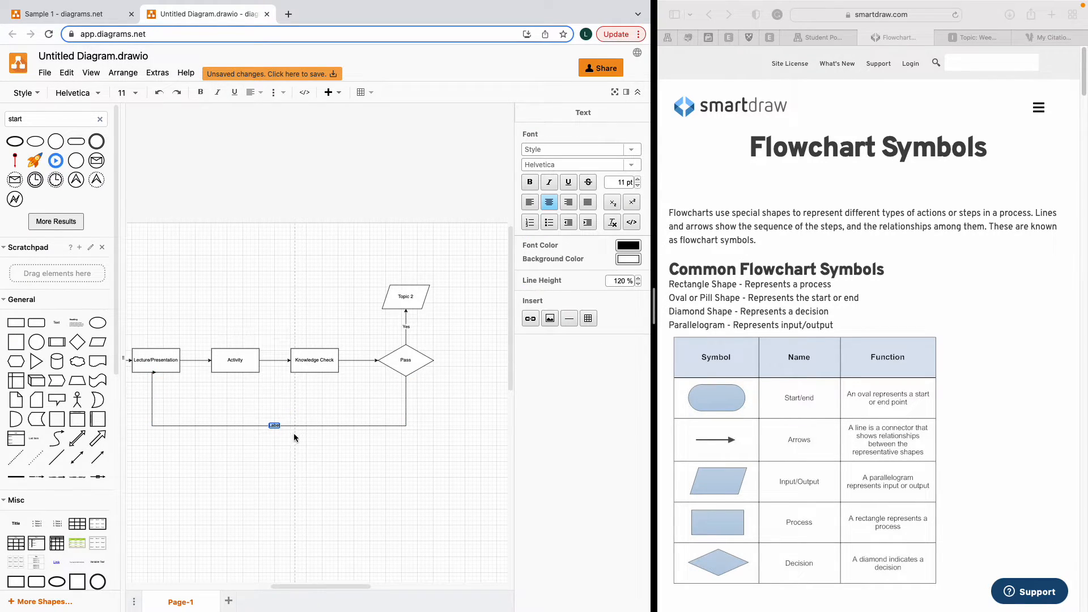
{"action": "type", "text": "No"}
{"action": "left_click", "coordinate": [356, 472]}
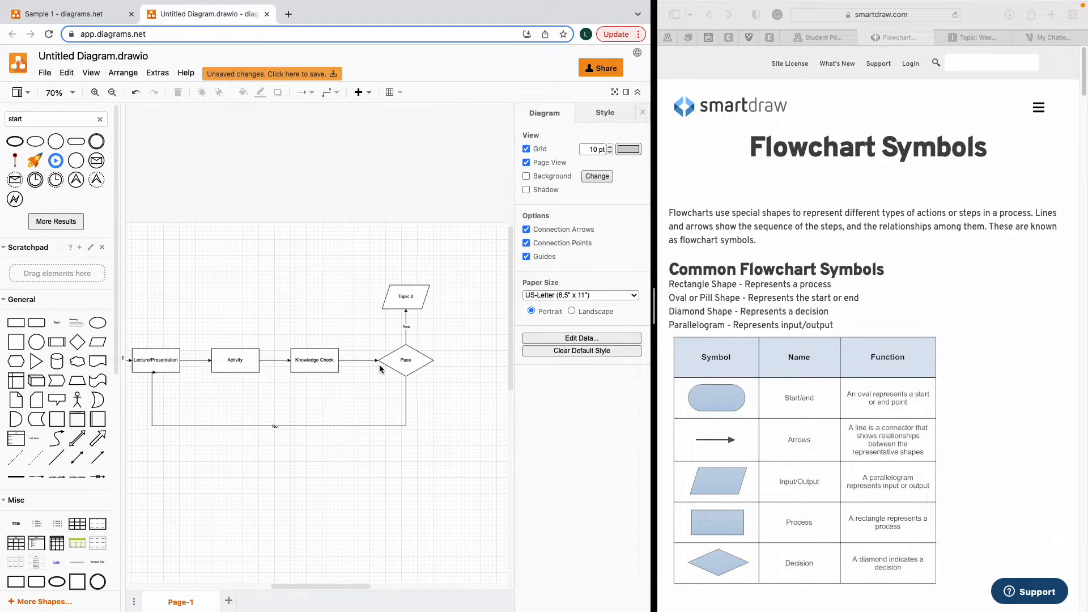
{"action": "left_click", "coordinate": [154, 375]}
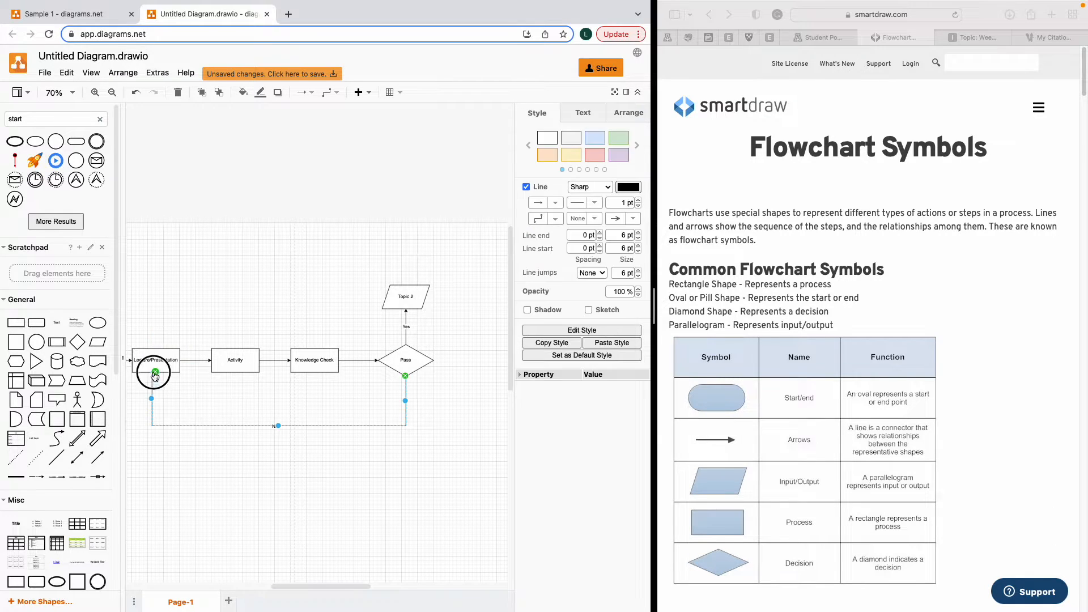
{"action": "left_click", "coordinate": [171, 403]}
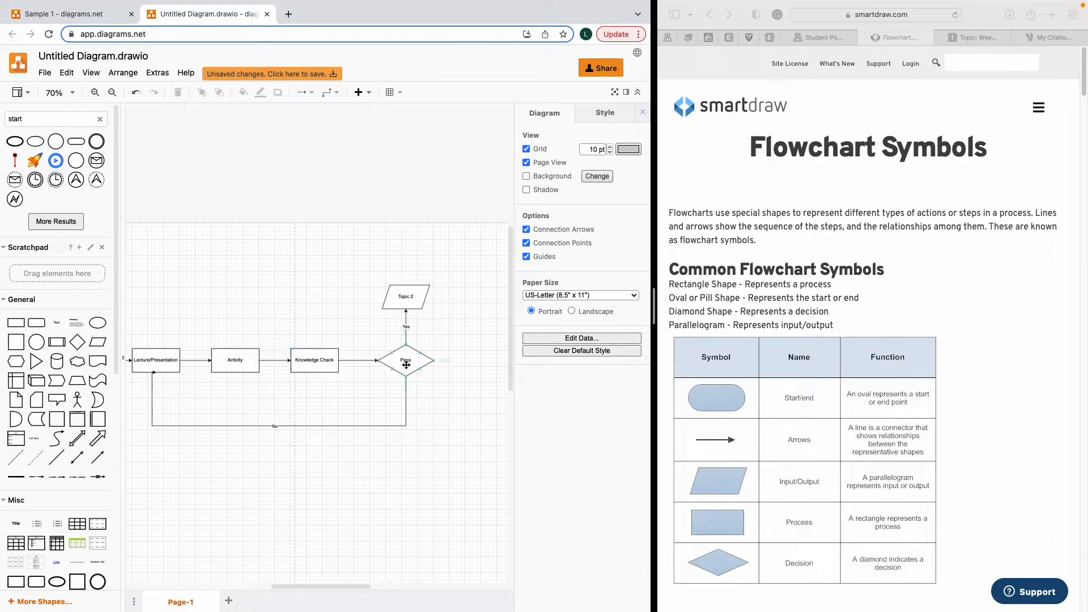
Step: Add a connected rectangle above the Topic 2 parallelogram and label it "Lecture/Presentation"
{"action": "mouse_move", "coordinate": [364, 587]}
{"action": "left_mouse_down"}
{"action": "mouse_move", "coordinate": [376, 587]}
{"action": "mouse_move", "coordinate": [367, 587]}
{"action": "left_mouse_up"}
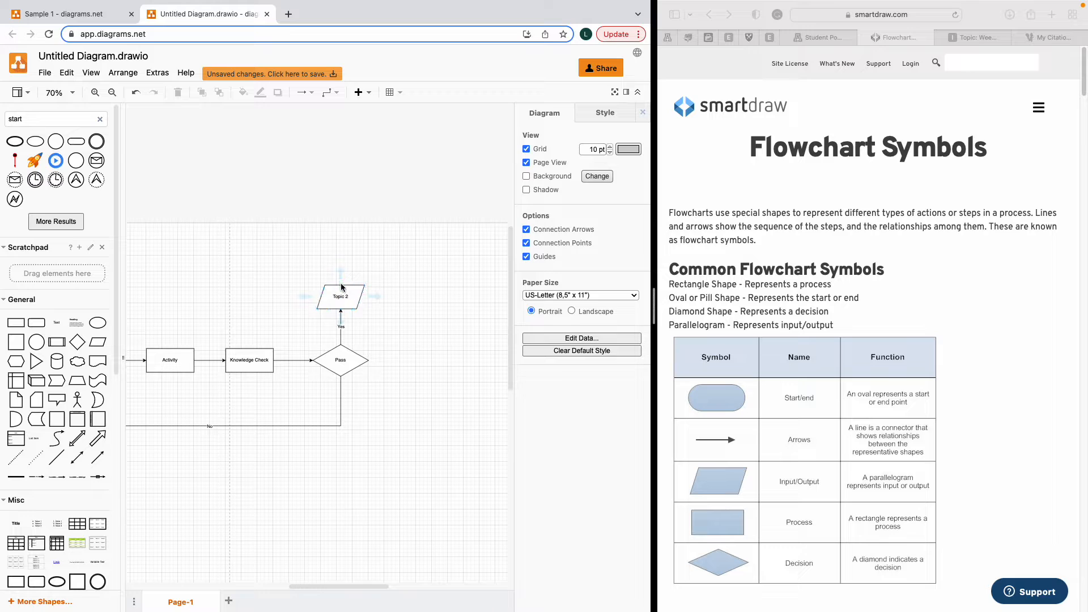
{"action": "mouse_move", "coordinate": [340, 272]}
{"action": "left_click", "coordinate": [333, 247]}
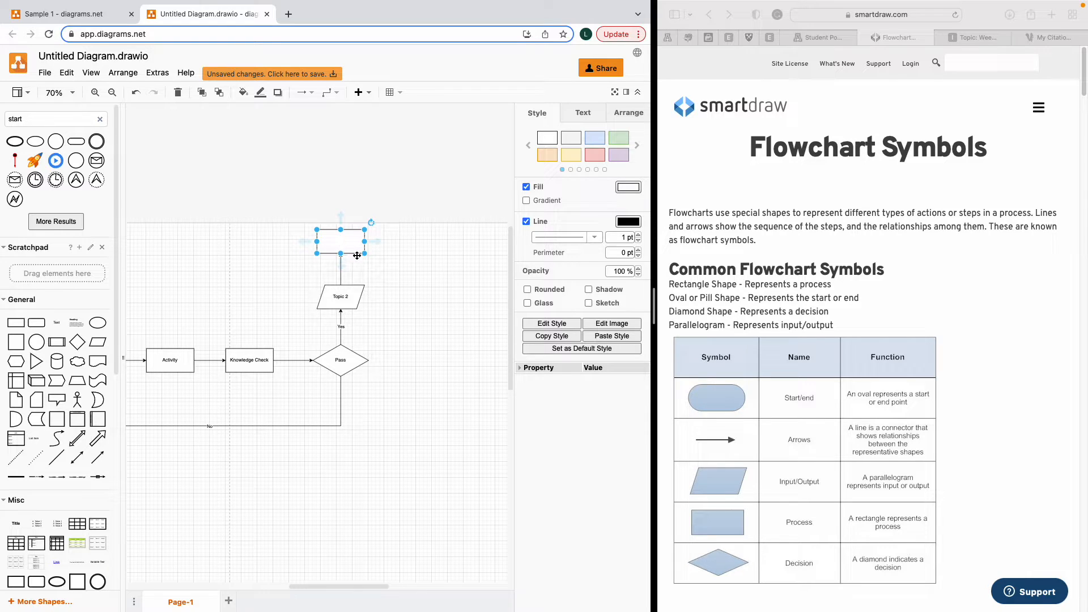
{"action": "type", "text": "Lecture/Pres"}
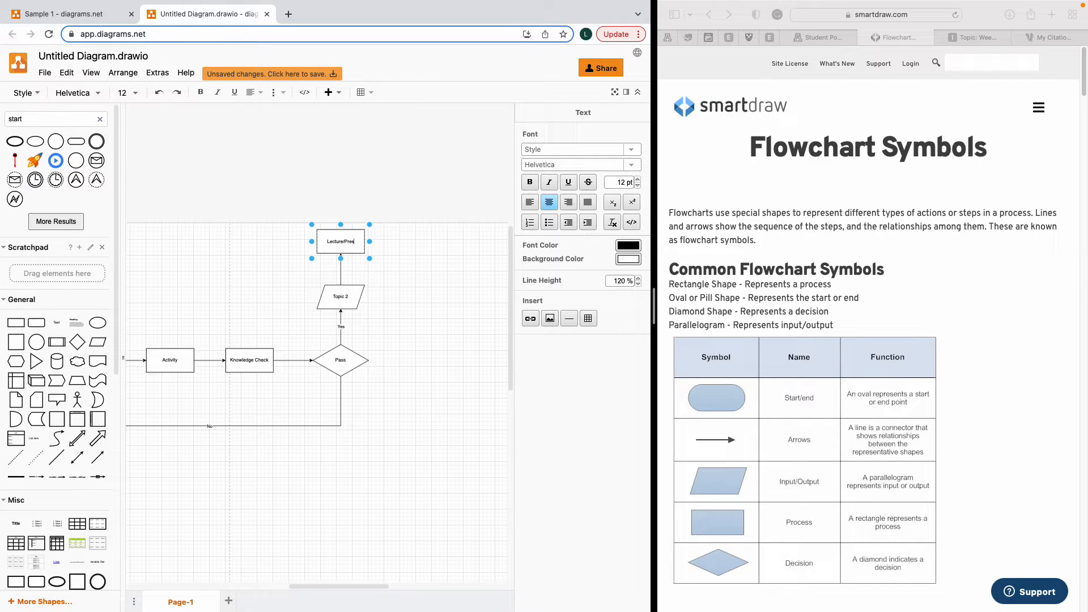
{"action": "type", "text": "entation"}
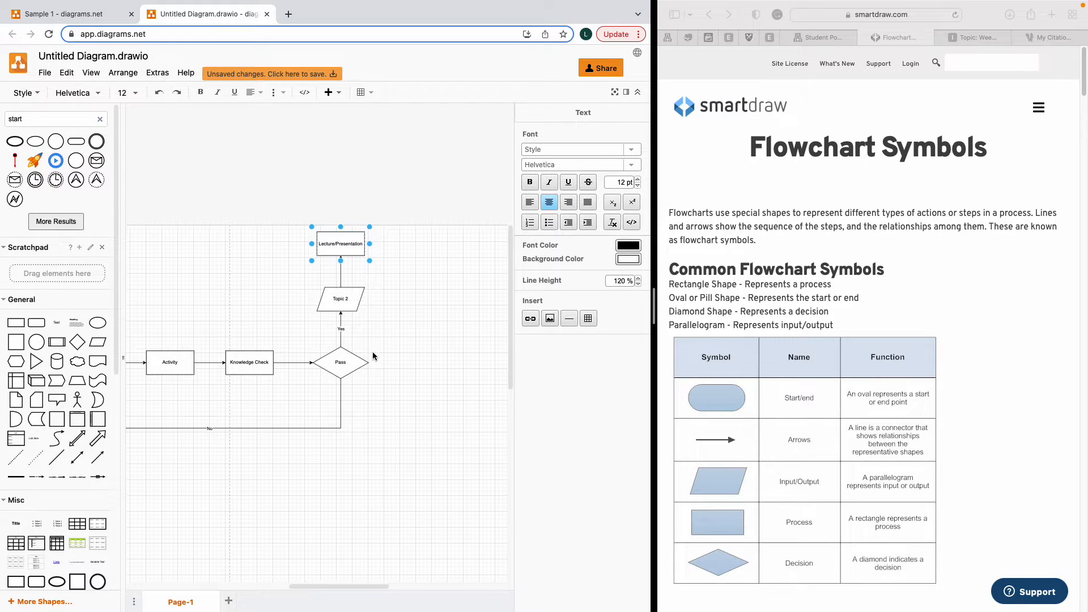
Step: Add a connected rectangle above Topic 2's Lecture/Presentation box and label it "Activity"
{"action": "scroll", "coordinate": [369, 309], "scroll_direction": "up", "scroll_amount": 1}
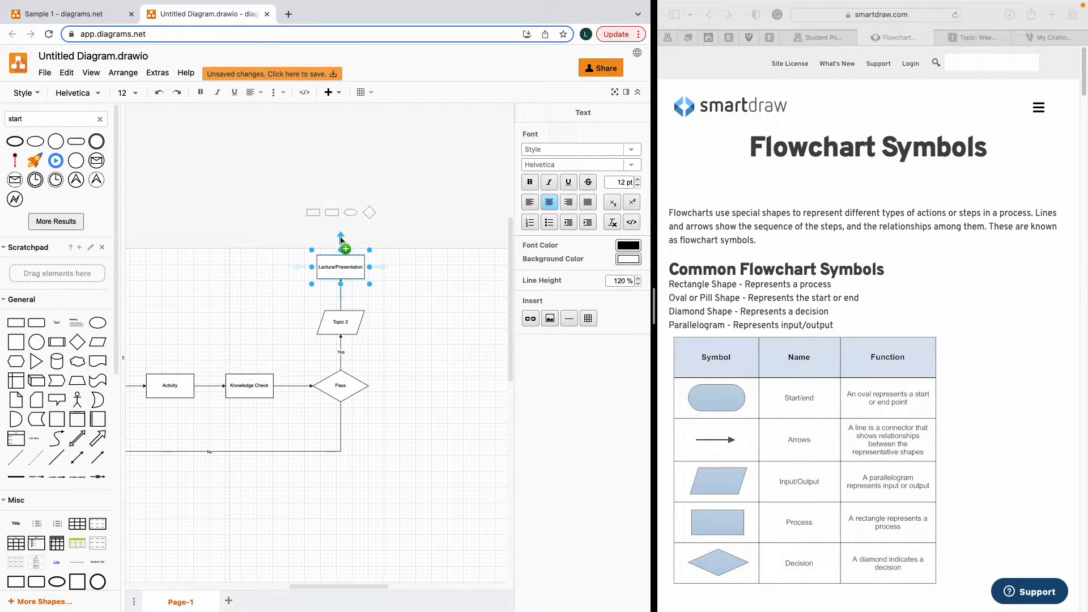
{"action": "left_click", "coordinate": [341, 237]}
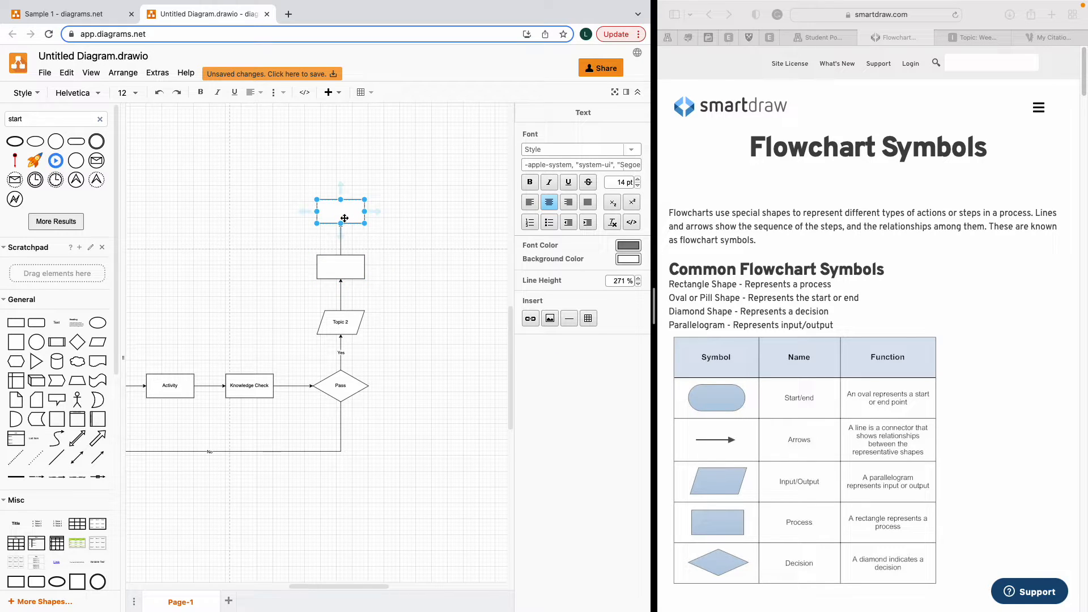
{"action": "left_click", "coordinate": [339, 268]}
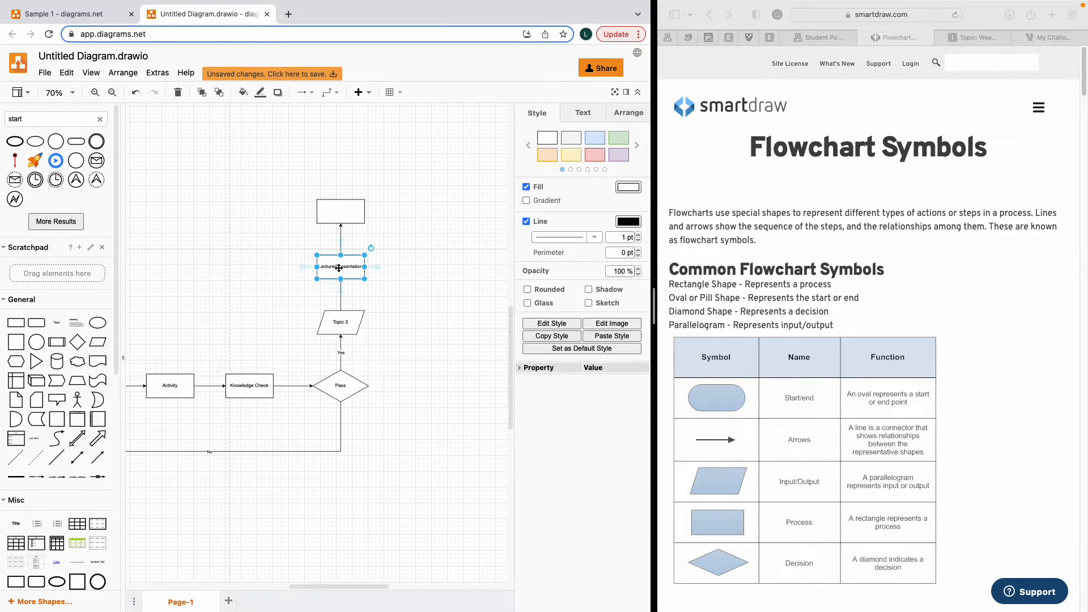
{"action": "left_click", "coordinate": [342, 214]}
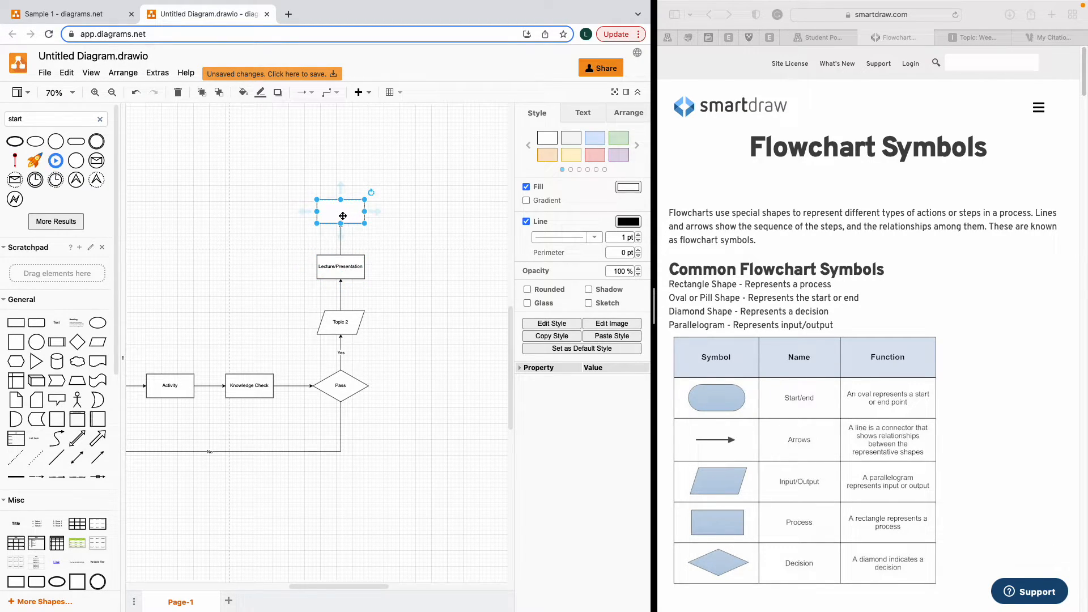
{"action": "double_click", "coordinate": [343, 216]}
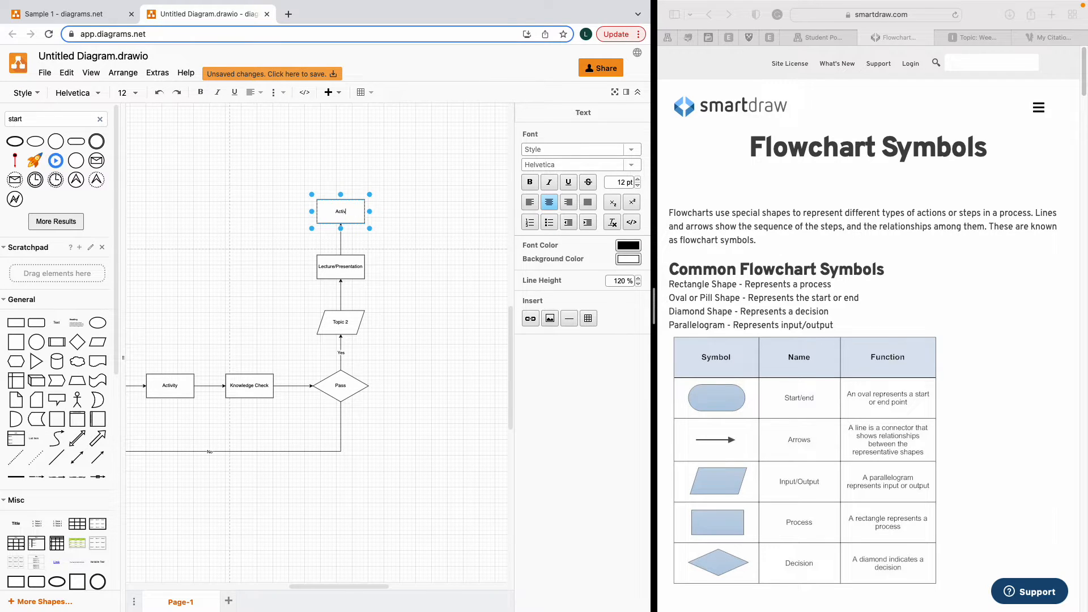